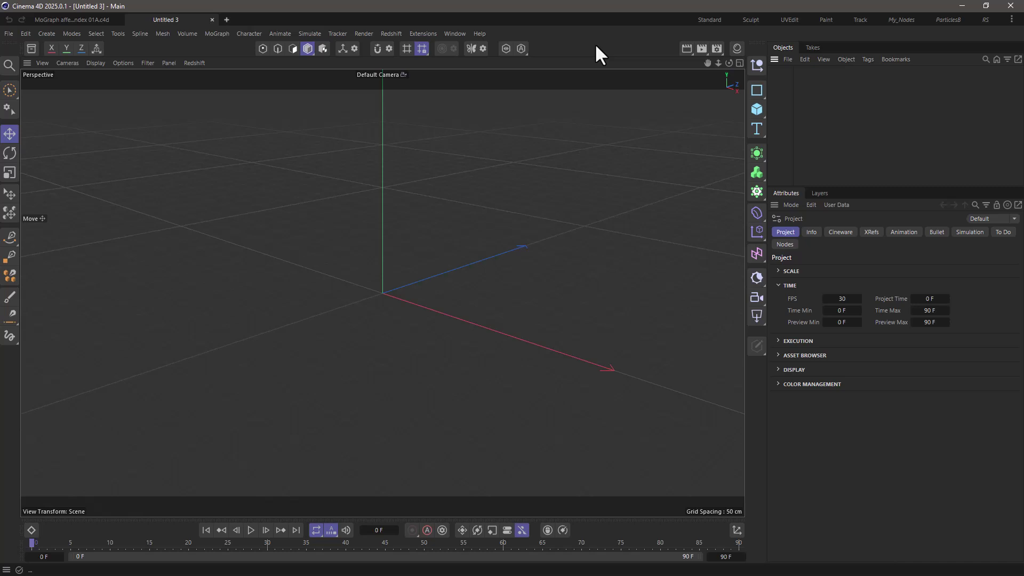
Add a Matrix object and set its transform display to Index
{"action": "left_click", "coordinate": [755, 191]}
{"action": "left_click", "coordinate": [799, 235]}
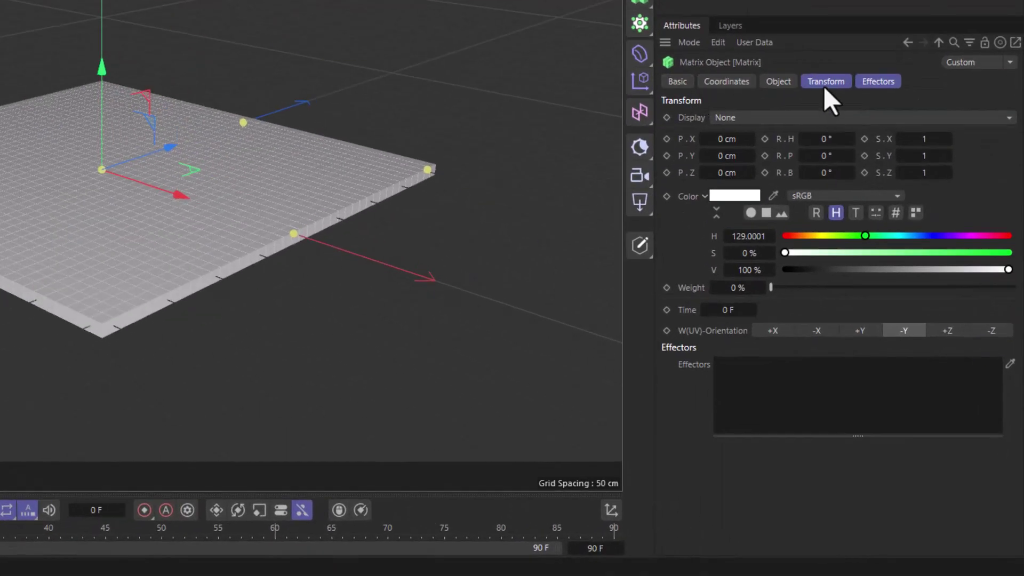
{"action": "left_click", "coordinate": [824, 84]}
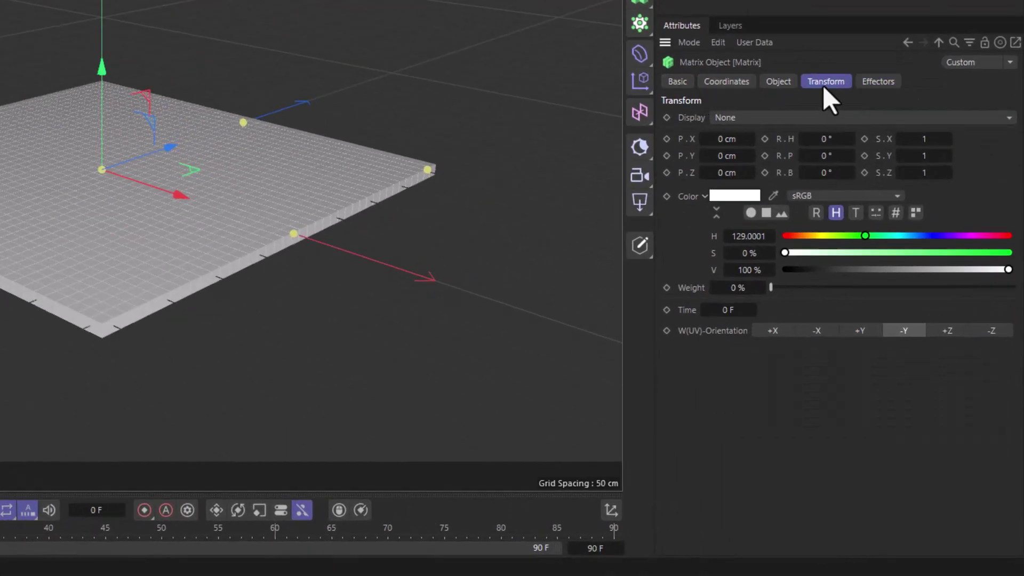
{"action": "left_click", "coordinate": [726, 119]}
{"action": "left_click", "coordinate": [763, 211]}
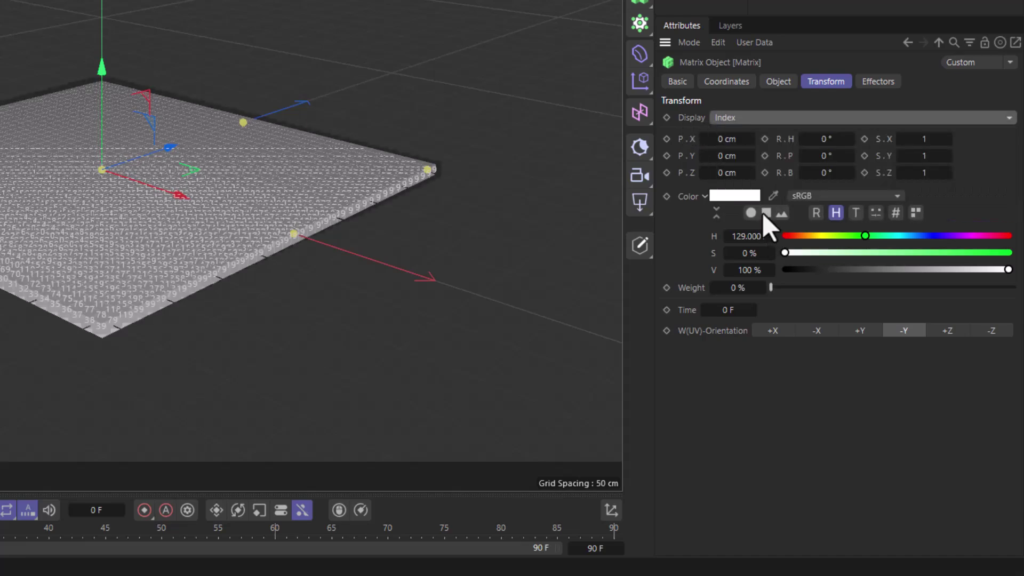
Darken the Matrix display colour to a brightness value of 51%
{"action": "scroll", "coordinate": [167, 327], "scroll_direction": "up", "scroll_amount": 10}
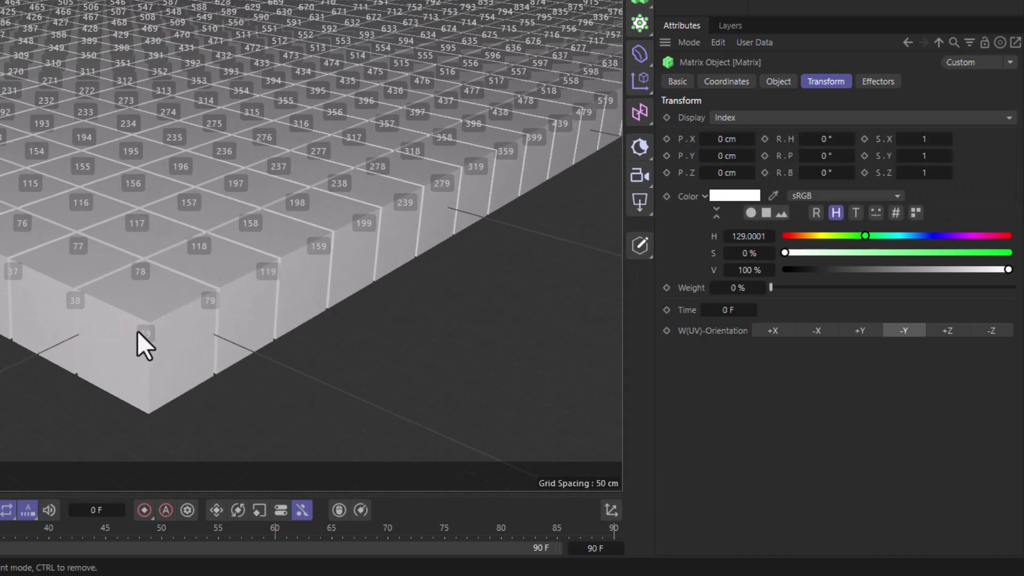
{"action": "middle_click_drag", "start_coordinate": [145, 328], "coordinate": [309, 222]}
{"action": "left_click_drag", "start_coordinate": [1008, 269], "coordinate": [898, 270]}
{"action": "scroll", "coordinate": [398, 256], "scroll_direction": "down", "scroll_amount": 5}
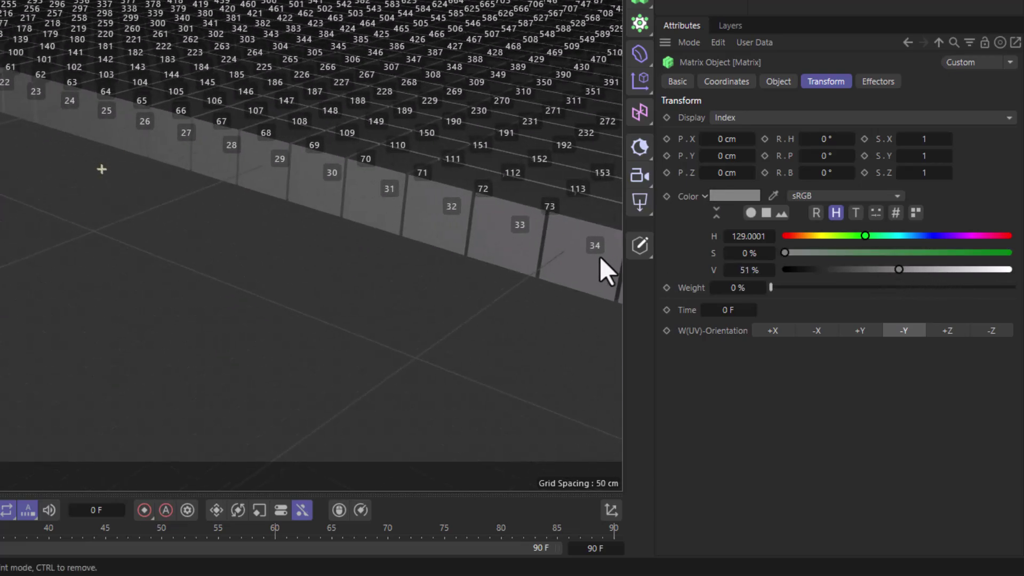
{"action": "middle_click_drag", "start_coordinate": [564, 258], "coordinate": [36, 141]}
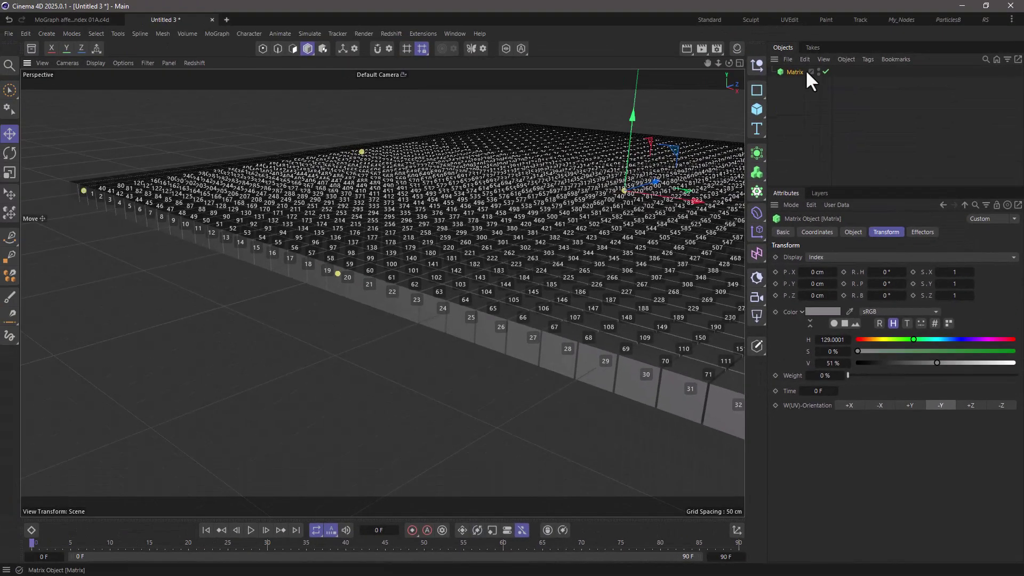
Switch the Matrix to Linear mode and frame it in the viewport
{"action": "left_click", "coordinate": [855, 233]}
{"action": "left_click", "coordinate": [854, 257]}
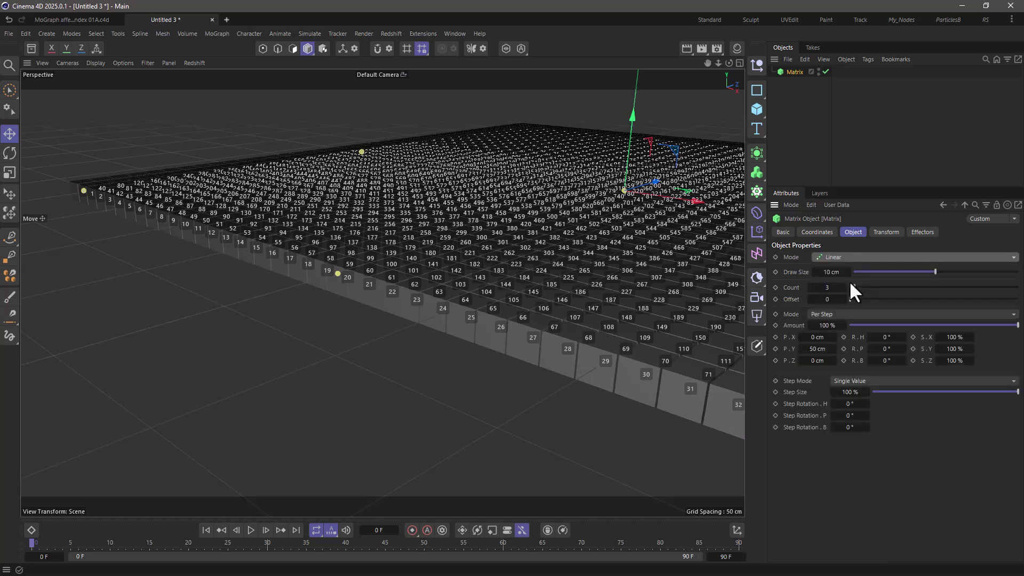
{"action": "left_click", "coordinate": [851, 280]}
{"action": "key", "text": "h"}
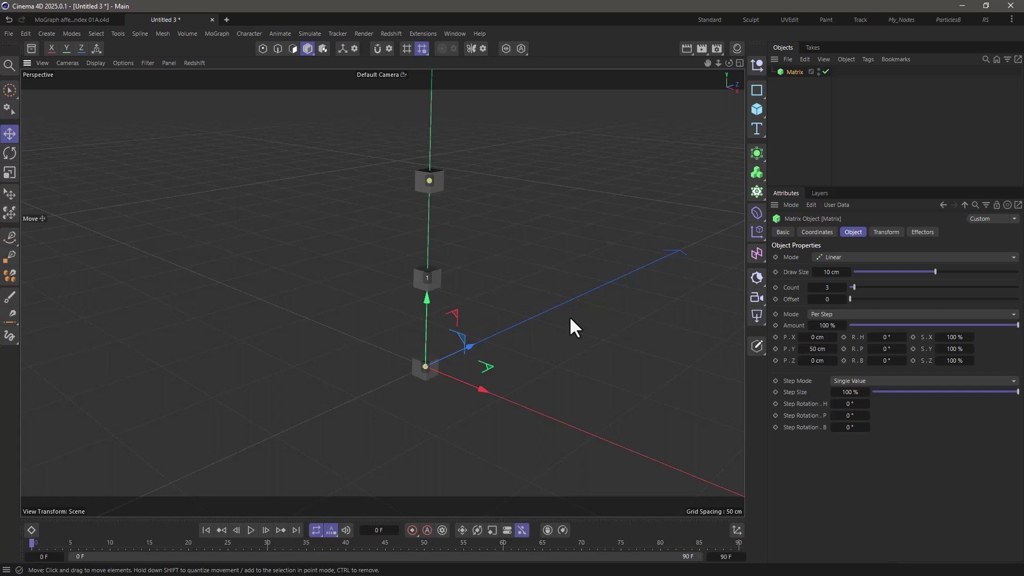
Add a cube and set the Matrix to Object mode with the cube as its source object
{"action": "left_click", "coordinate": [757, 110]}
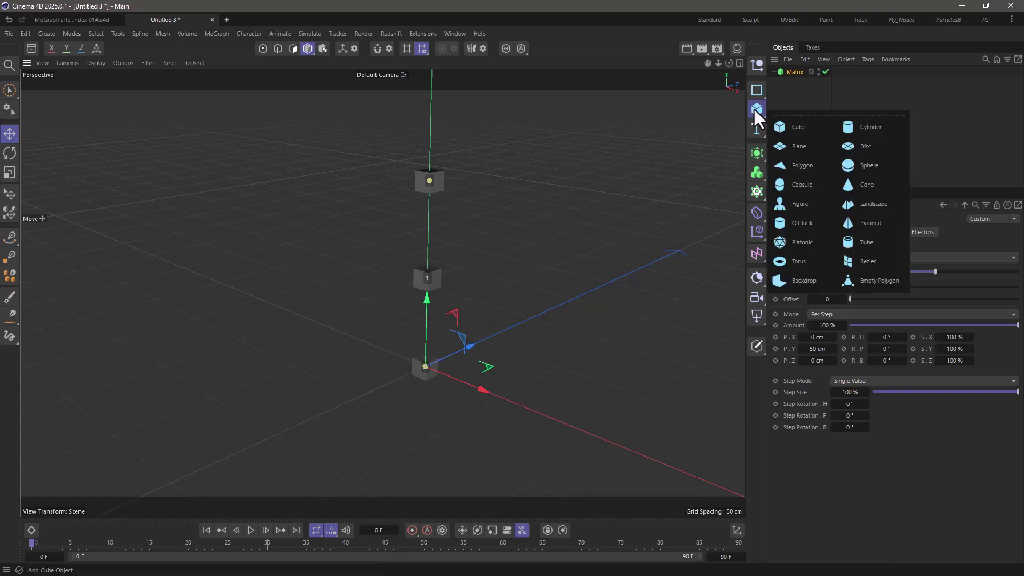
{"action": "left_click", "coordinate": [803, 128]}
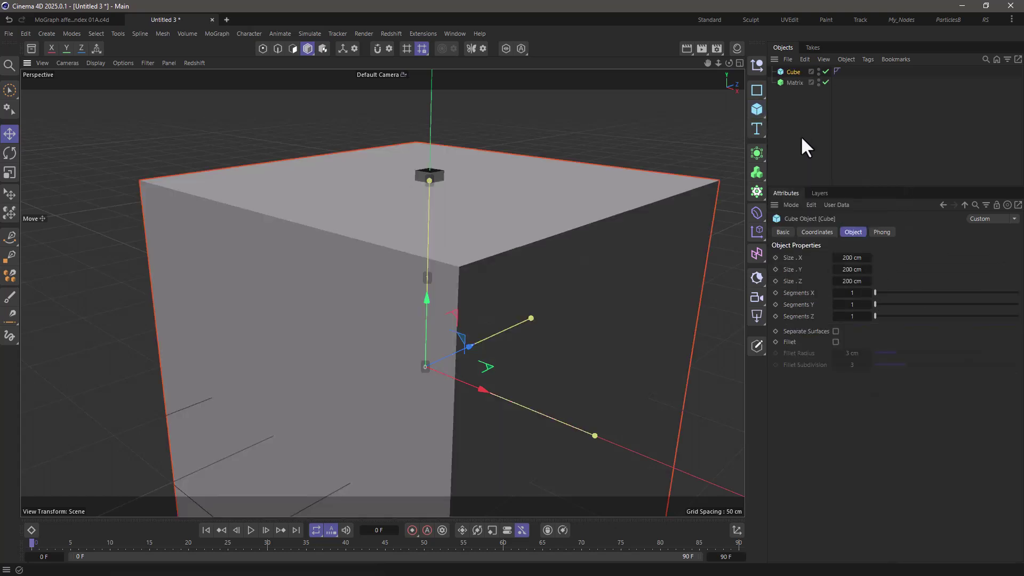
{"action": "left_click", "coordinate": [796, 83]}
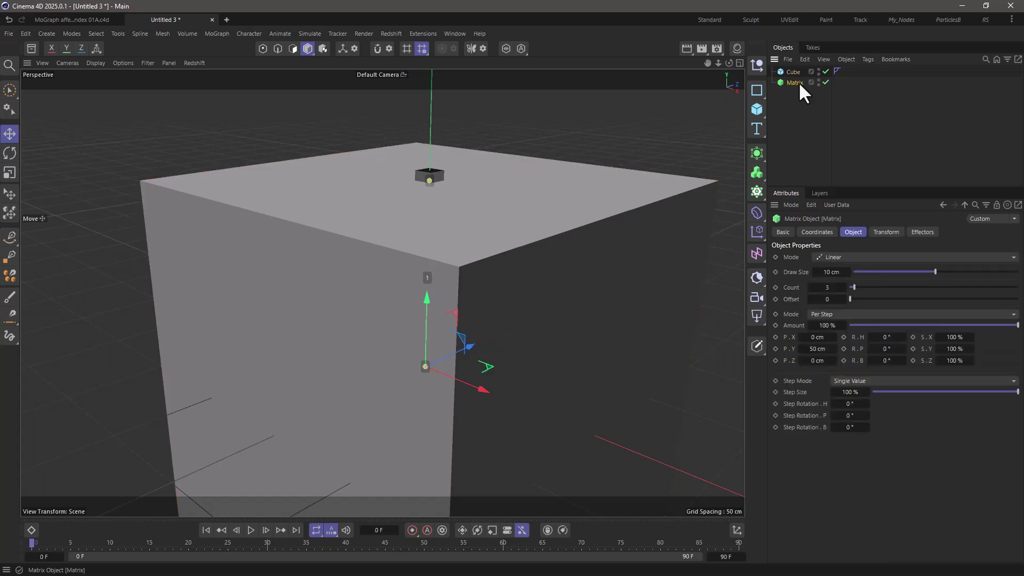
{"action": "left_click", "coordinate": [857, 256]}
{"action": "left_click", "coordinate": [857, 271]}
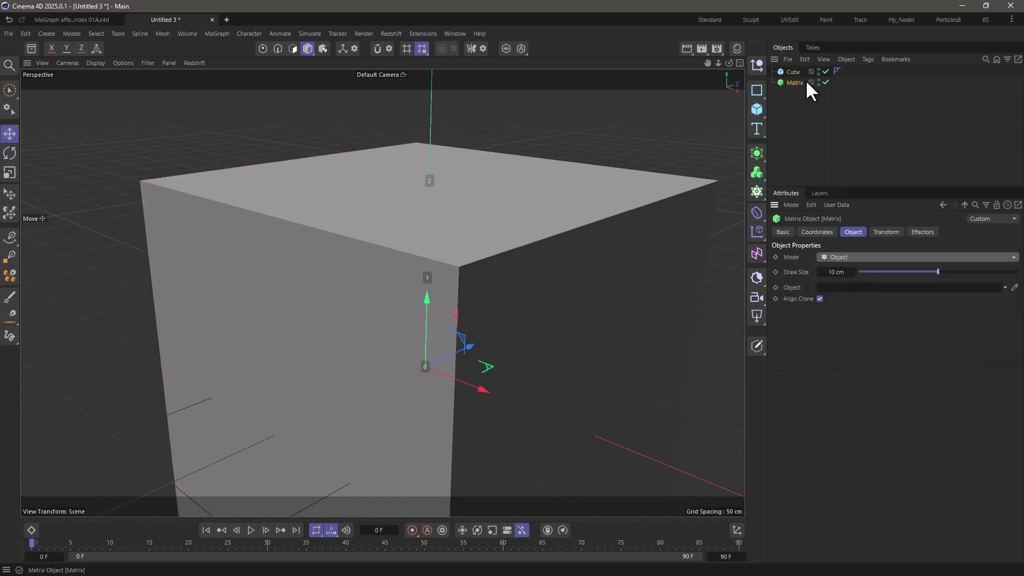
{"action": "left_click_drag", "start_coordinate": [795, 72], "coordinate": [850, 289]}
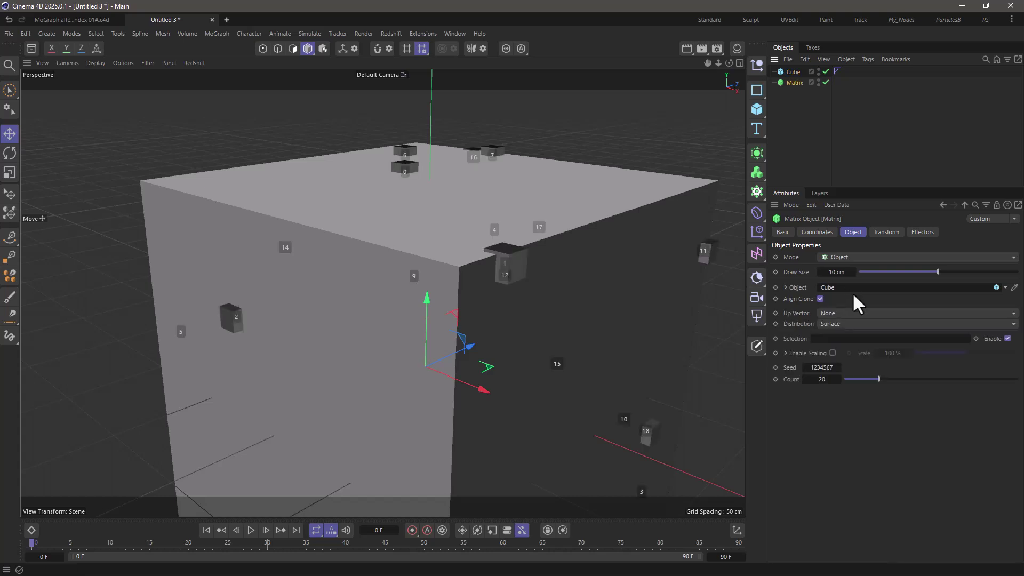
Set the Matrix distribution on the cube to Polygon Center
{"action": "left_click", "coordinate": [840, 325]}
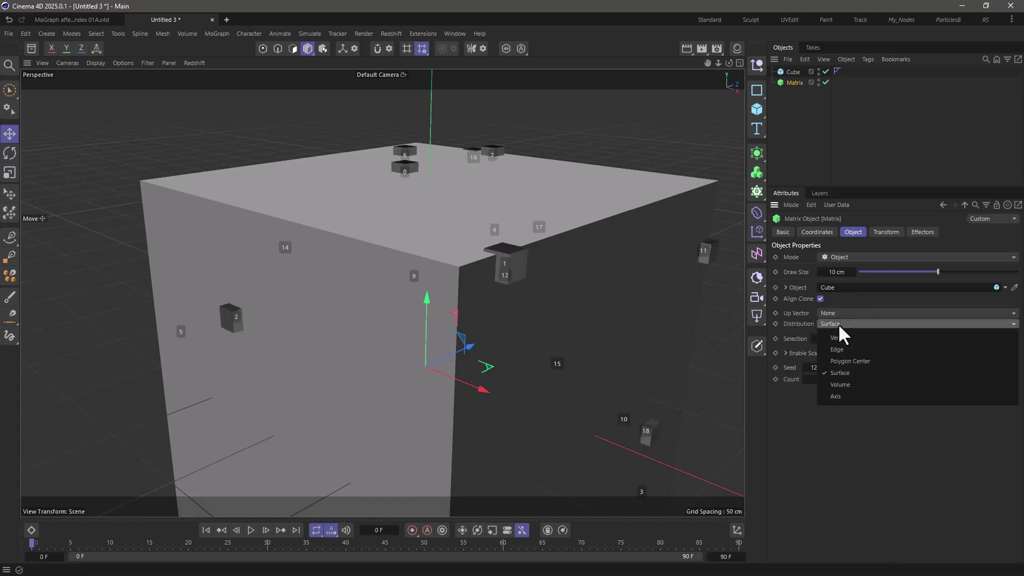
{"action": "left_click", "coordinate": [849, 360]}
{"action": "scroll", "coordinate": [502, 395], "scroll_direction": "down", "scroll_amount": 2}
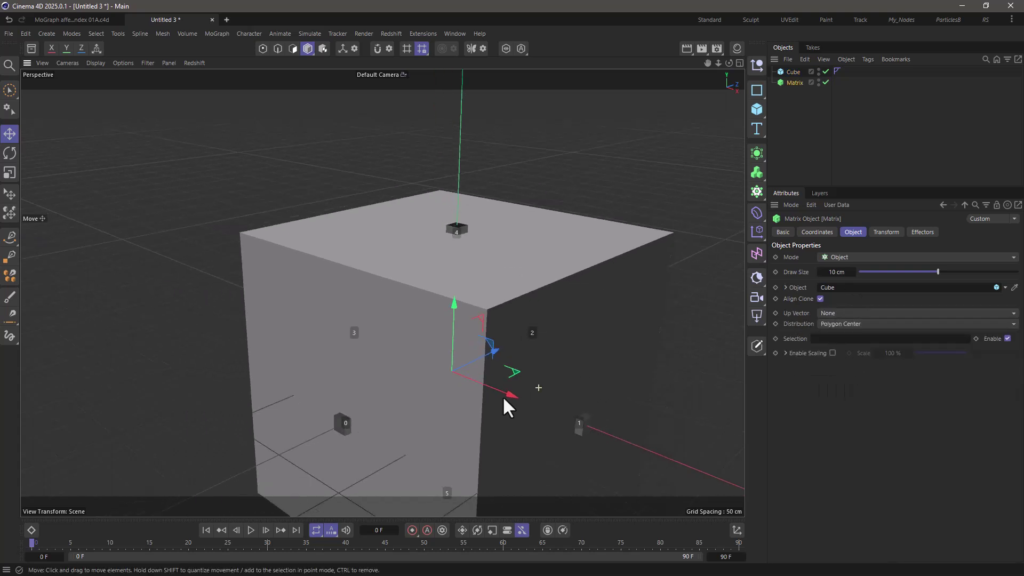
{"action": "left_click_drag", "start_coordinate": [502, 396], "coordinate": [556, 298], "text": "alt"}
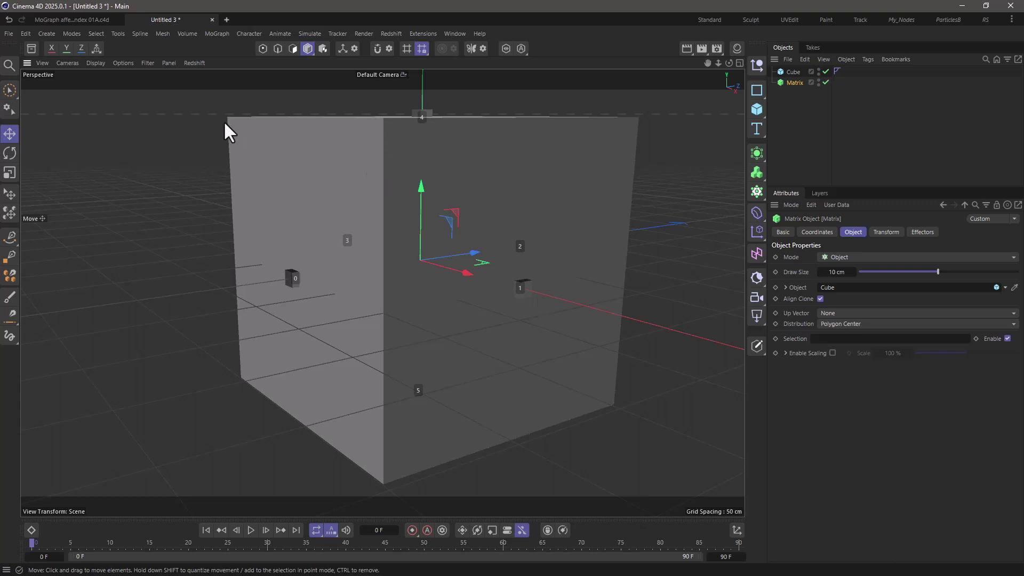
Enable polygon indexes in the viewport and select the cube in polygon mode
{"action": "left_click", "coordinate": [124, 63]}
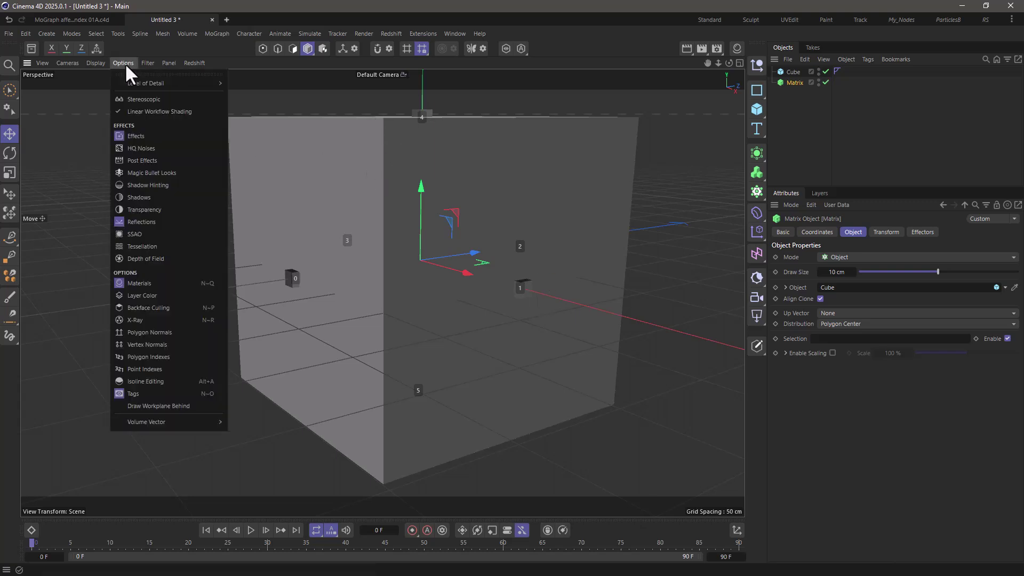
{"action": "left_click", "coordinate": [188, 357]}
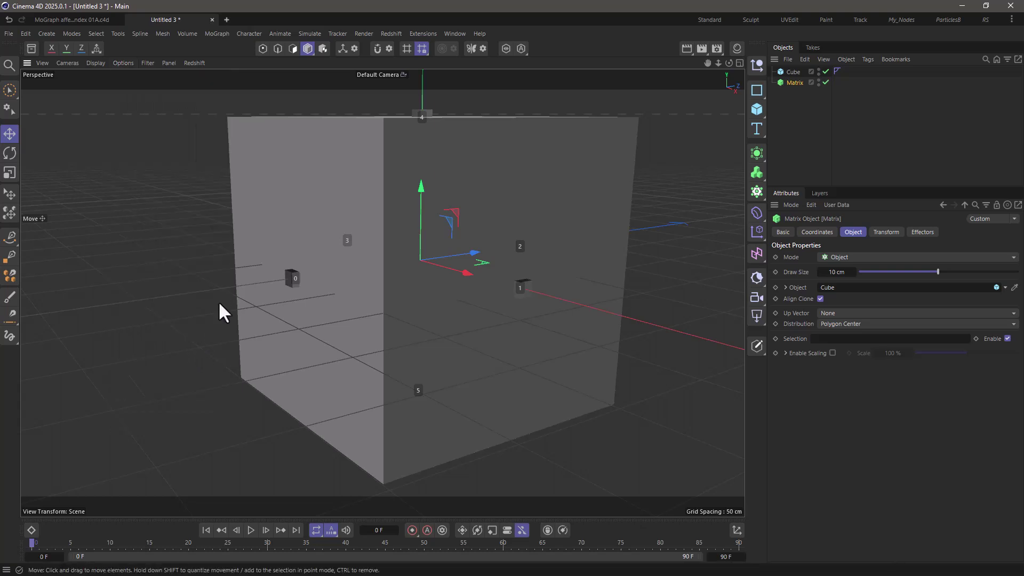
{"action": "left_click", "coordinate": [293, 49]}
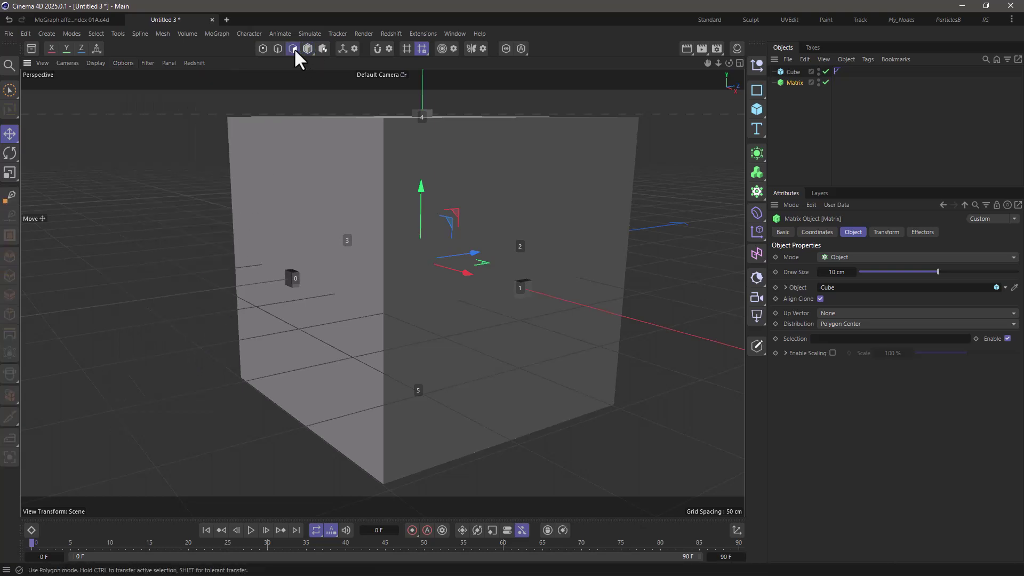
{"action": "left_click", "coordinate": [793, 72]}
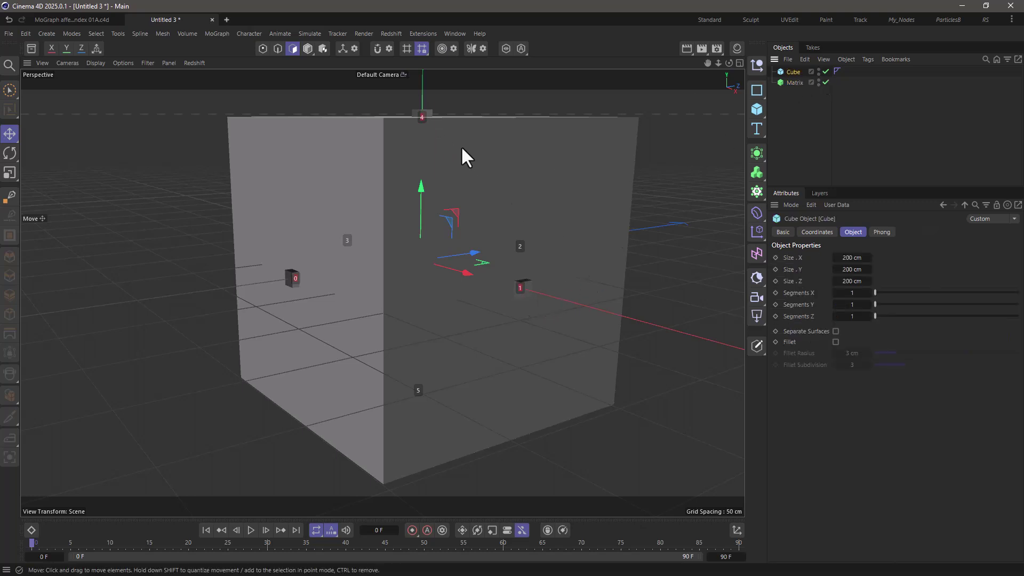
Toggle the Matrix's viewport visibility to compare its indexes with the cube's polygon indexes
{"action": "key", "text": "h"}
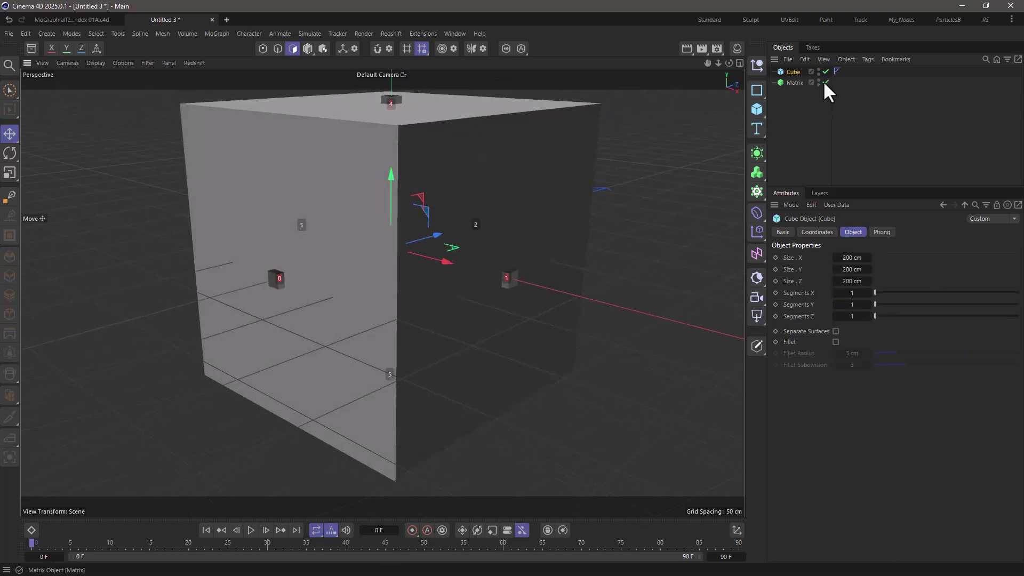
{"action": "double_click", "coordinate": [818, 79]}
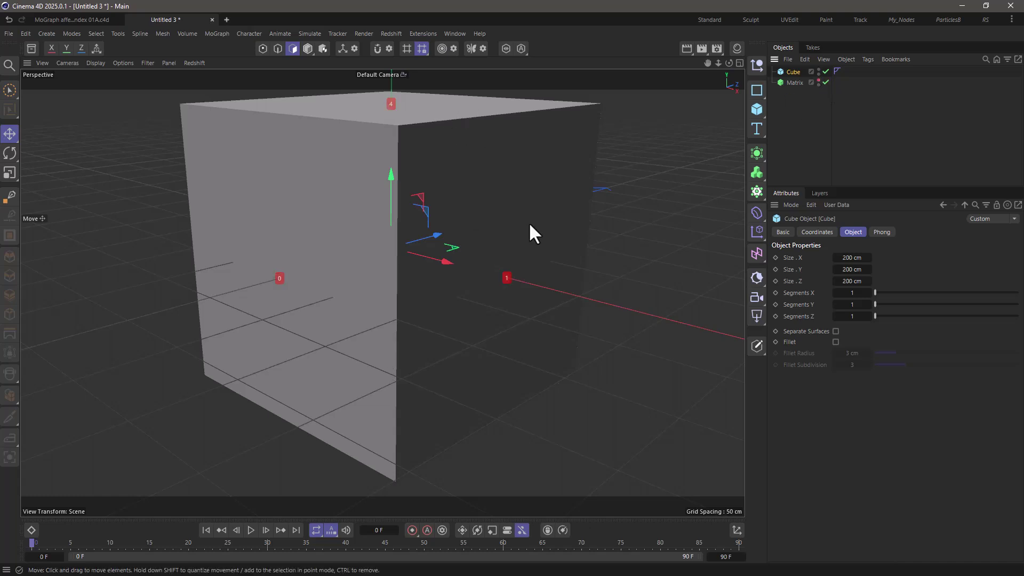
{"action": "left_click", "coordinate": [819, 79]}
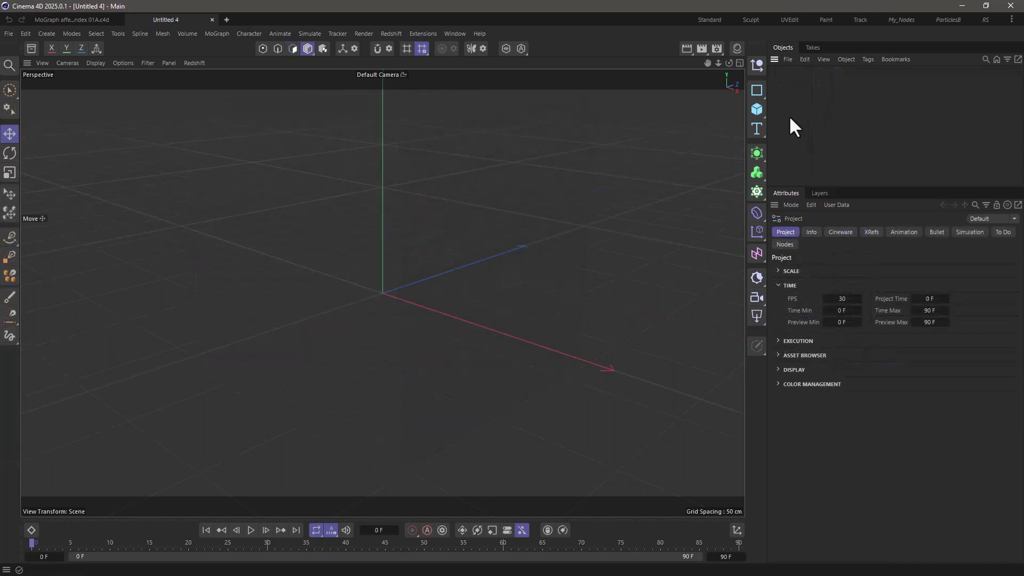
Add a sphere with 20 segments and display it shaded with its polygon lines
{"action": "left_click", "coordinate": [758, 109]}
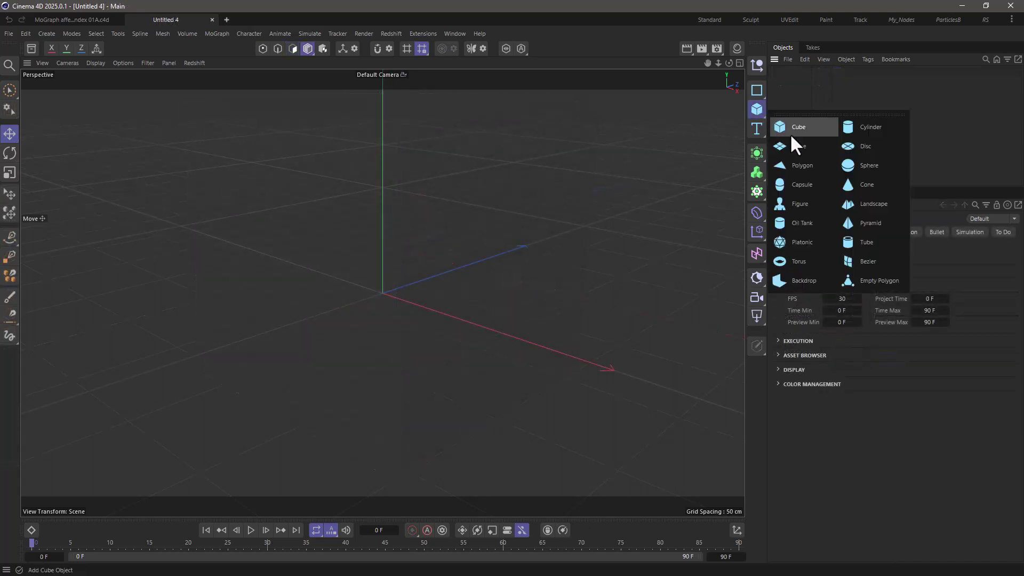
{"action": "left_click", "coordinate": [850, 167]}
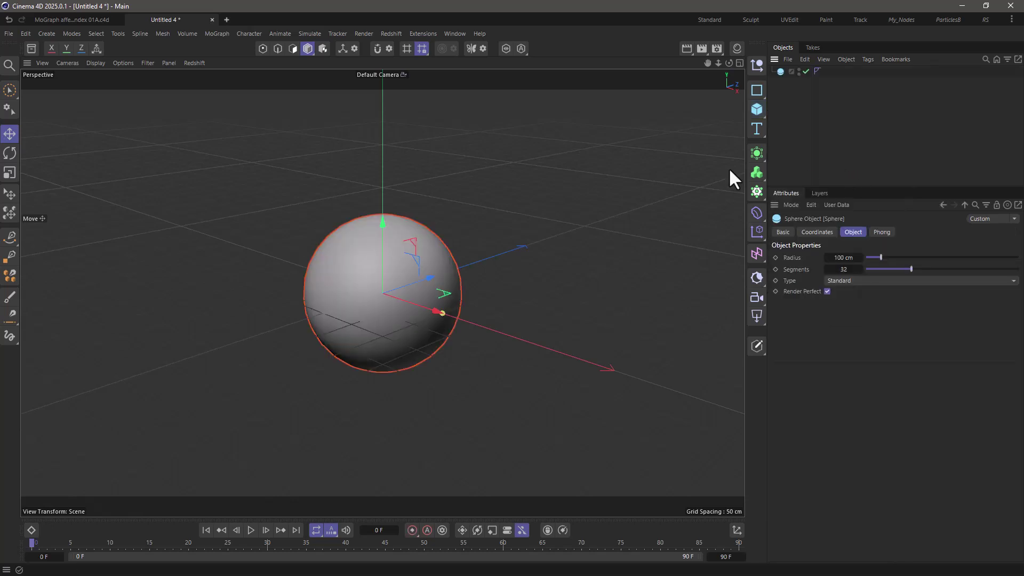
{"action": "left_click", "coordinate": [96, 63]}
{"action": "left_click", "coordinate": [104, 106]}
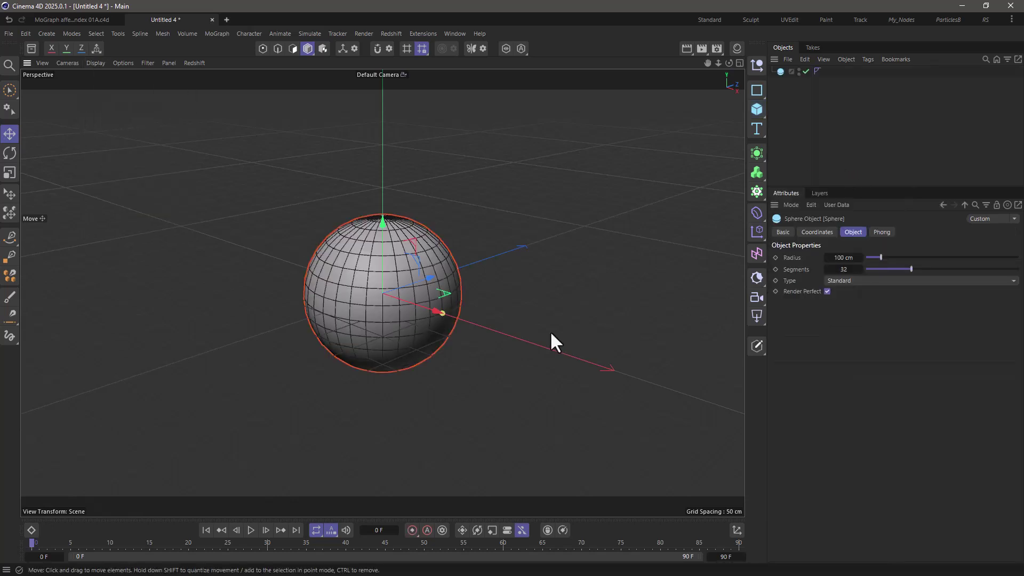
{"action": "left_click_drag", "start_coordinate": [910, 269], "coordinate": [892, 270]}
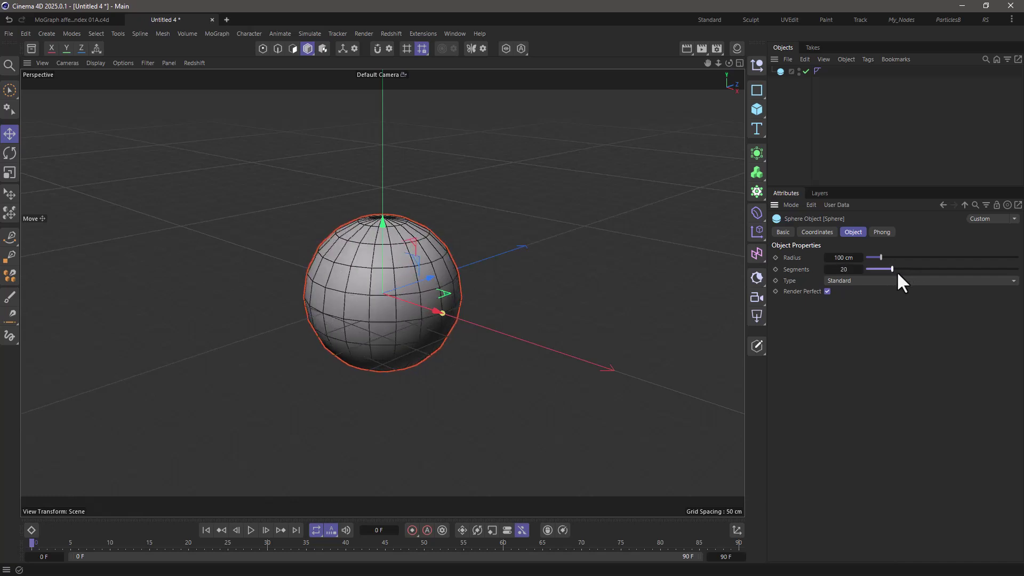
Add a Cloner and a cone whose orientation is set to +Z
{"action": "left_click", "coordinate": [756, 193]}
{"action": "left_click", "coordinate": [757, 109]}
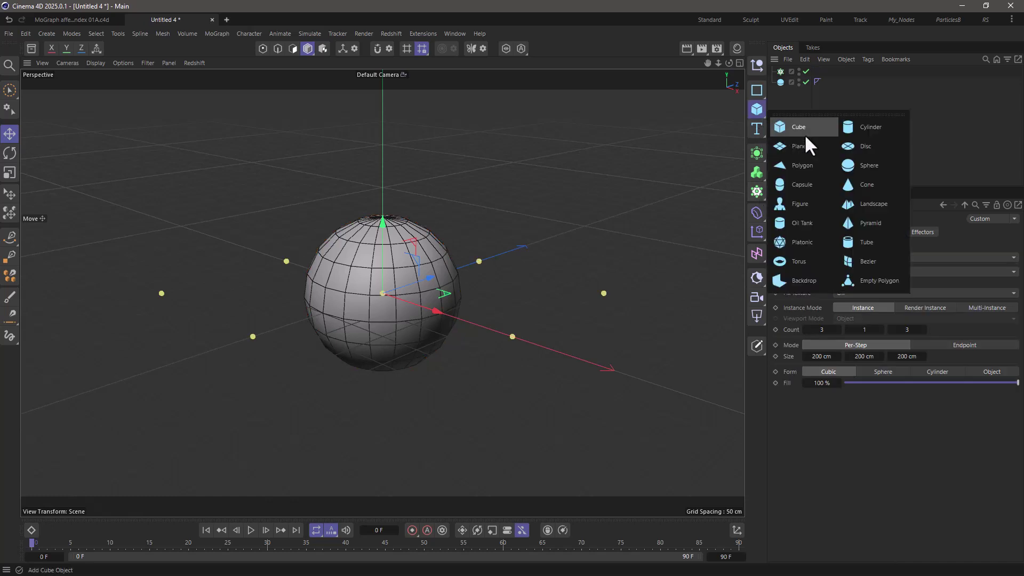
{"action": "left_click", "coordinate": [860, 188]}
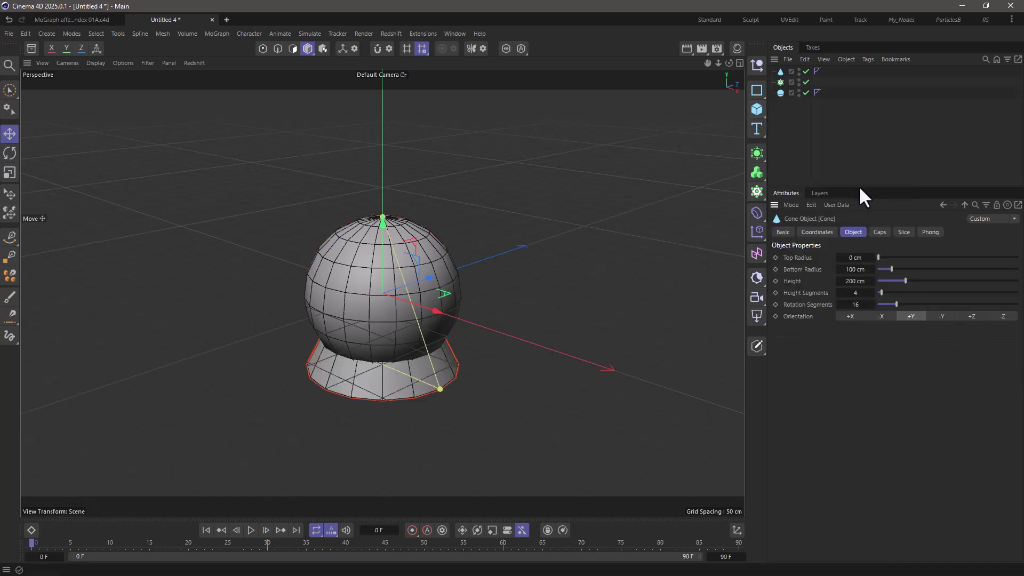
{"action": "left_click", "coordinate": [972, 316]}
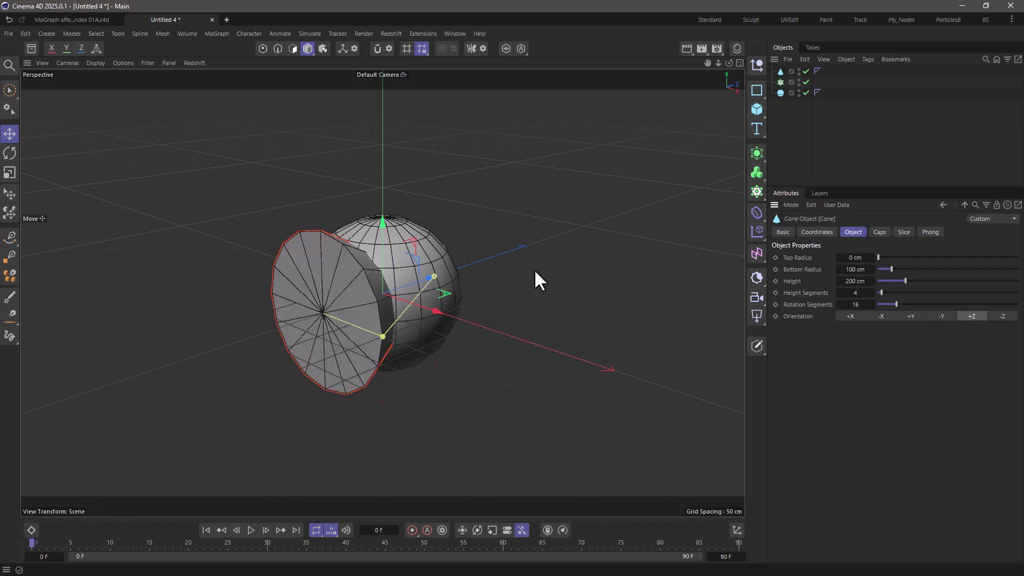
Scale the cone down to about 13.9 cm bottom radius and 27.8 cm height, and make it a child of the Cloner
{"action": "key", "text": "t"}
{"action": "left_click_drag", "start_coordinate": [613, 206], "coordinate": [258, 293]}
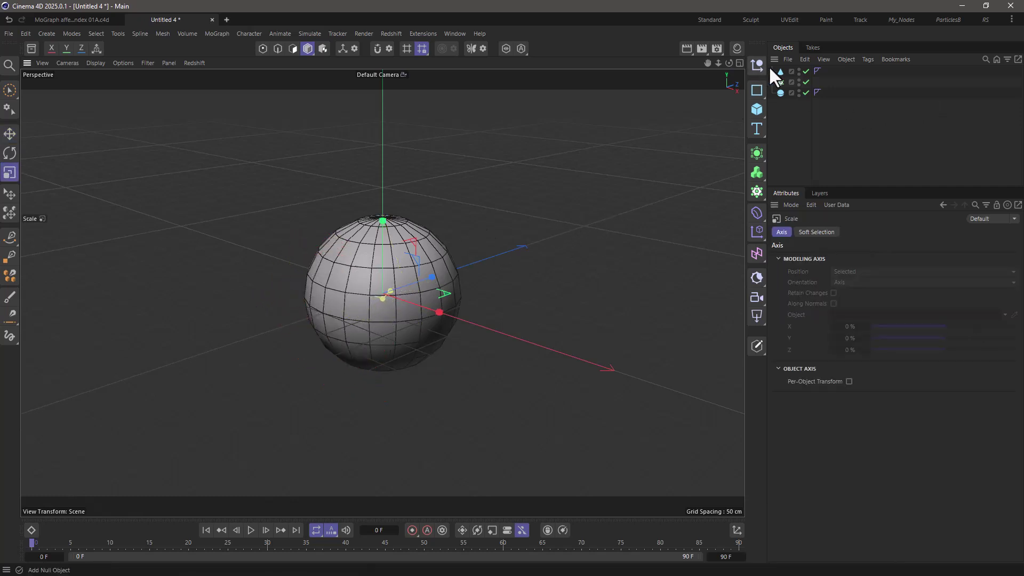
{"action": "left_click_drag", "start_coordinate": [782, 72], "coordinate": [782, 80]}
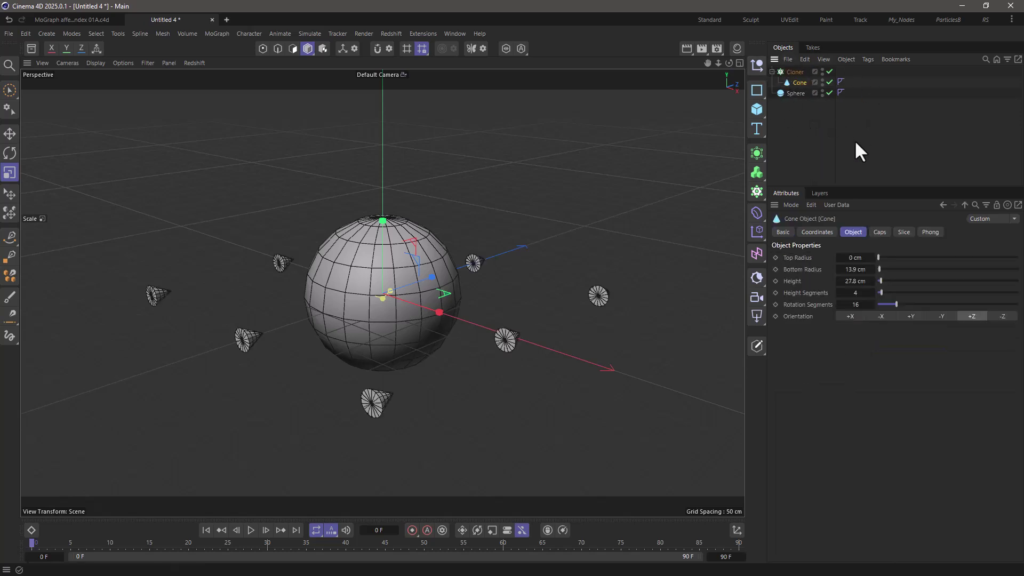
Set the Cloner to Object mode with the sphere as its object and the distribution to Polygon Center
{"action": "left_click", "coordinate": [798, 72]}
{"action": "left_click", "coordinate": [886, 257]}
{"action": "left_click", "coordinate": [884, 270]}
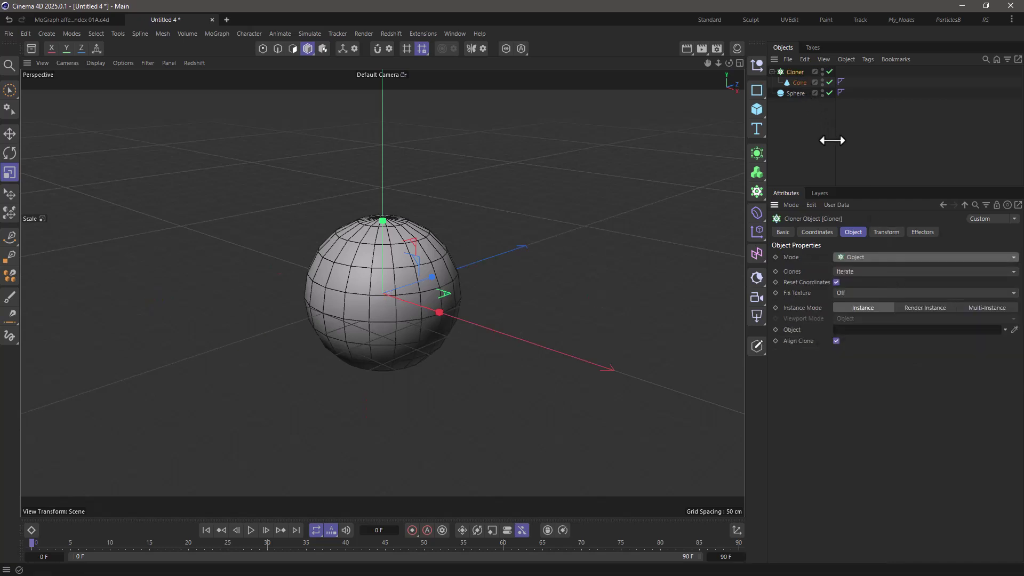
{"action": "left_click_drag", "start_coordinate": [796, 92], "coordinate": [856, 330]}
{"action": "left_click", "coordinate": [852, 367]}
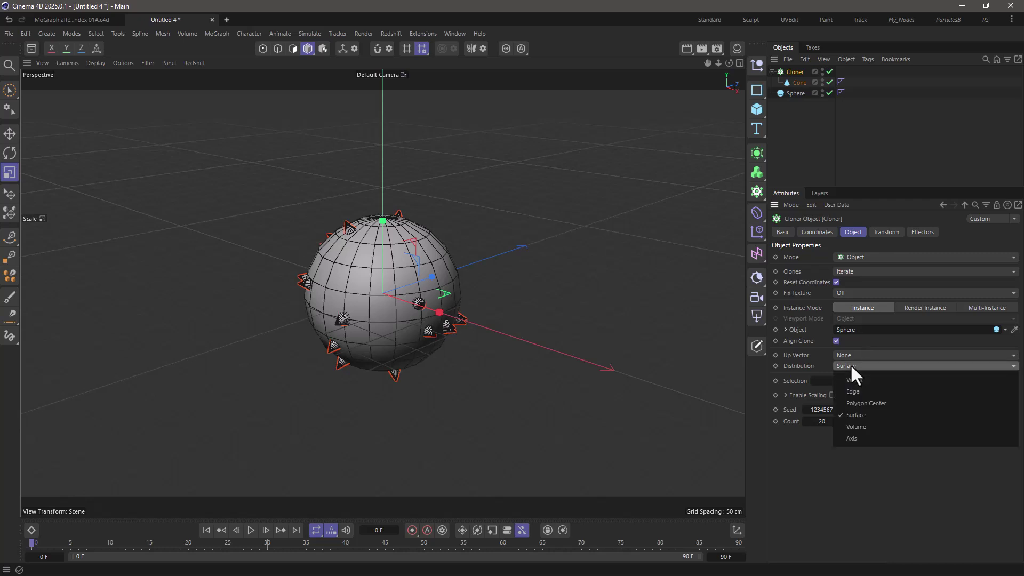
{"action": "left_click", "coordinate": [858, 402]}
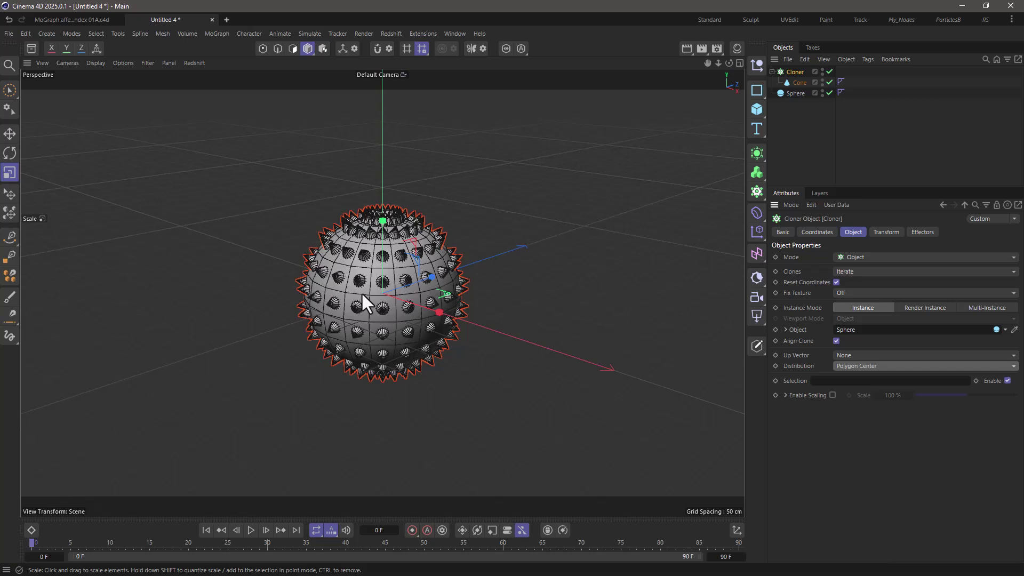
Add a Plain effector to the Cloner and set its position offset to 0 cm in Y and 50 cm in Z
{"action": "scroll", "coordinate": [361, 292], "scroll_direction": "up", "scroll_amount": 5}
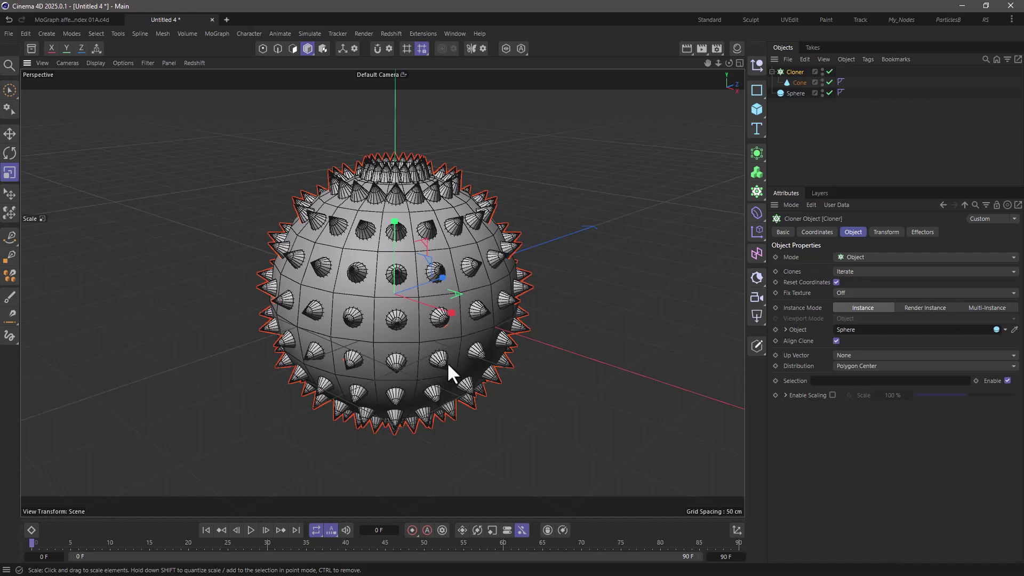
{"action": "left_click", "coordinate": [217, 33]}
{"action": "mouse_move", "coordinate": [225, 52]}
{"action": "left_click", "coordinate": [318, 55]}
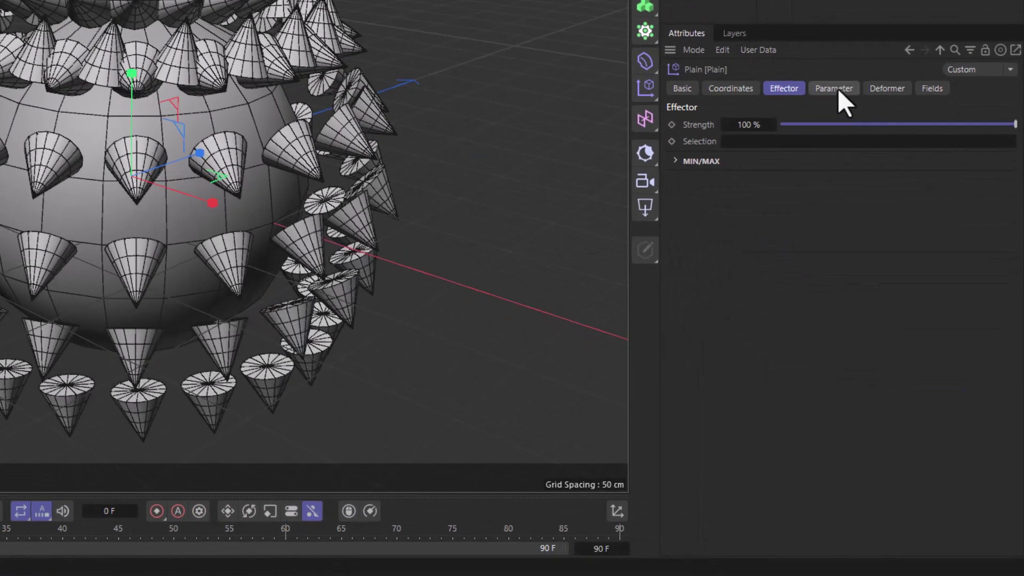
{"action": "left_click", "coordinate": [894, 235]}
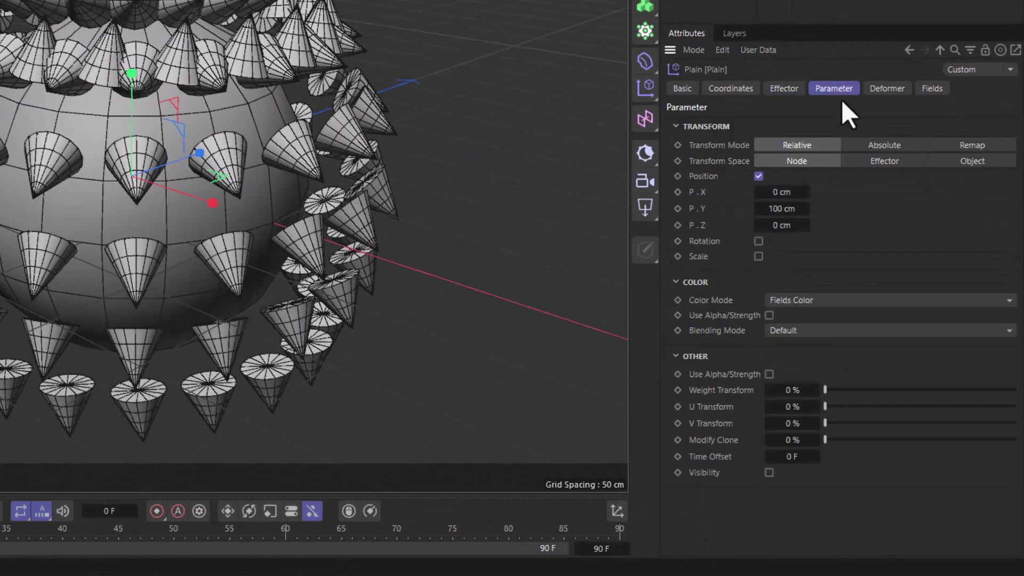
{"action": "left_click", "coordinate": [787, 208]}
{"action": "type", "text": "0"}
{"action": "key", "text": "Tab"}
{"action": "type", "text": "50"}
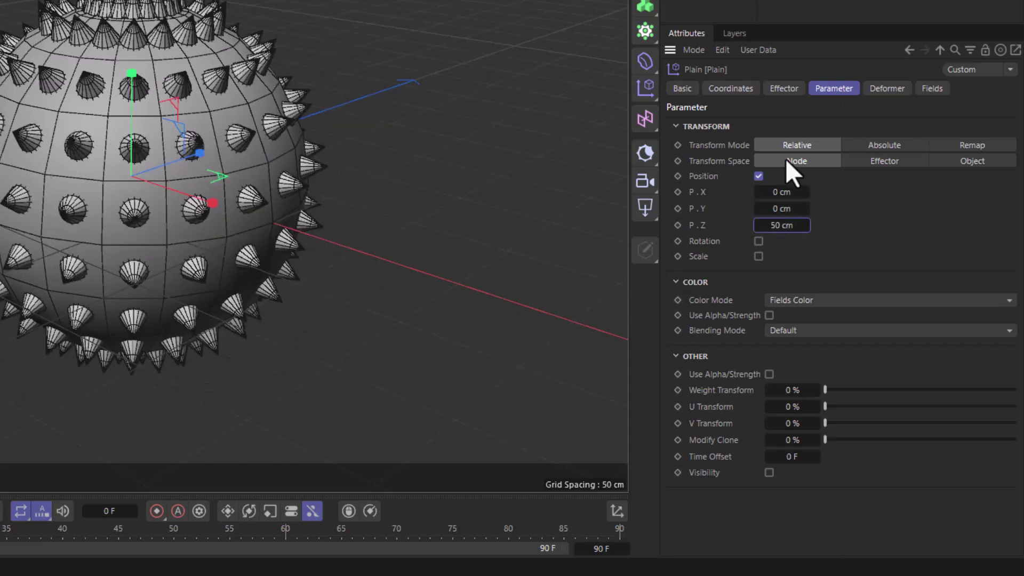
{"action": "key", "text": "Return"}
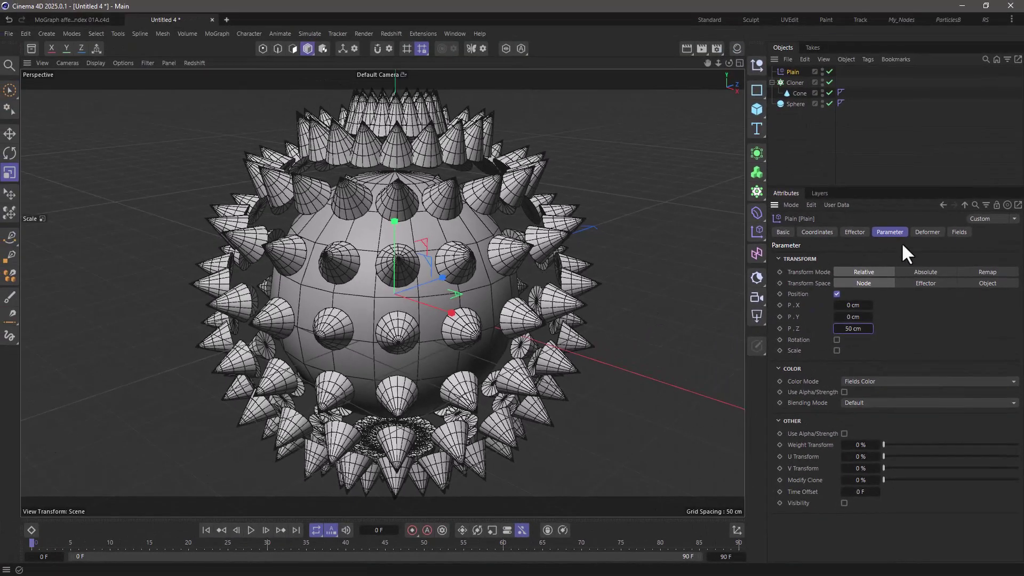
Add a Formula Field to the Plain effector and replace its formula with id<t
{"action": "left_click", "coordinate": [961, 232]}
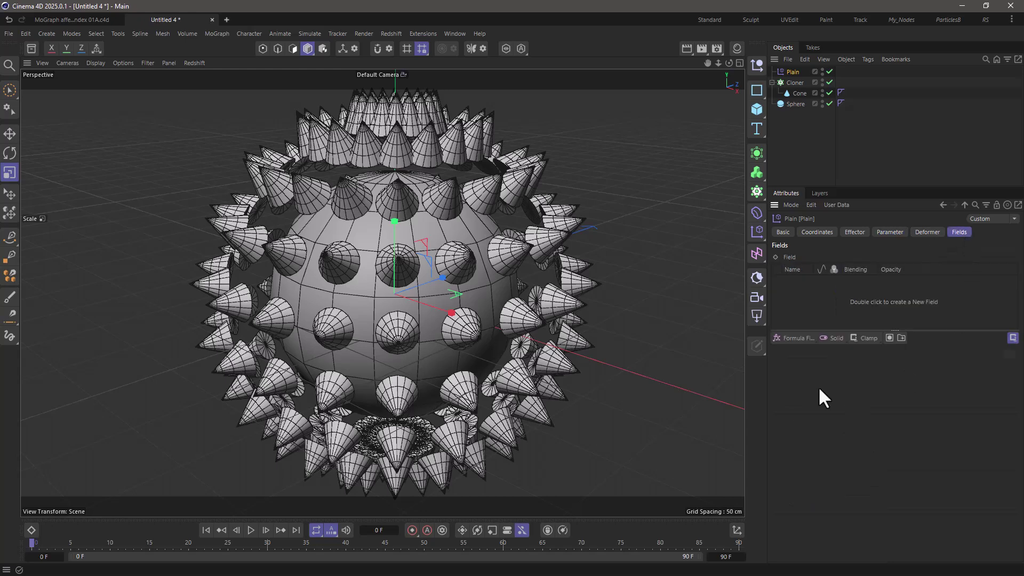
{"action": "left_click", "coordinate": [798, 340]}
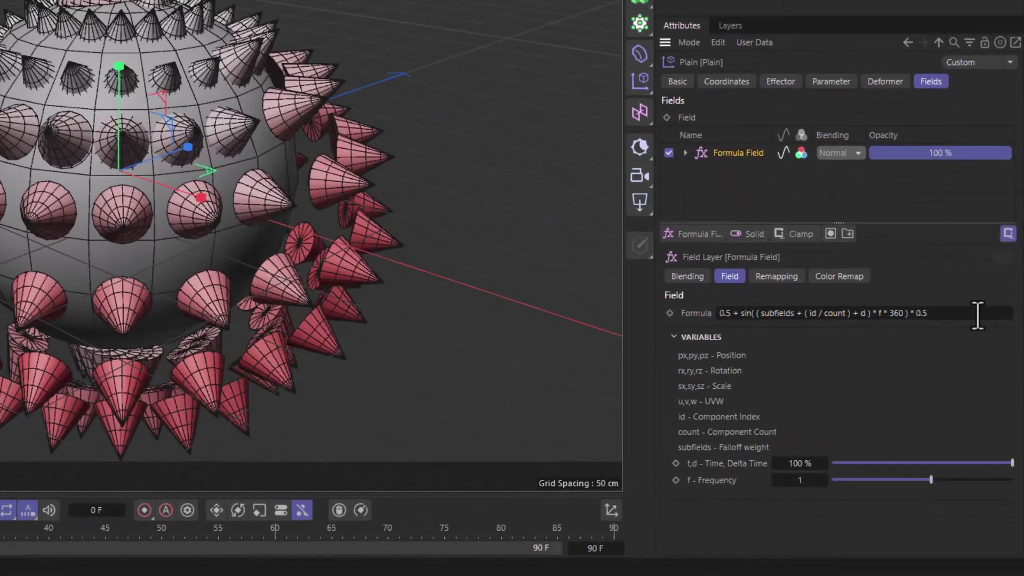
{"action": "left_click_drag", "start_coordinate": [992, 392], "coordinate": [806, 392]}
{"action": "key", "text": "BackSpace"}
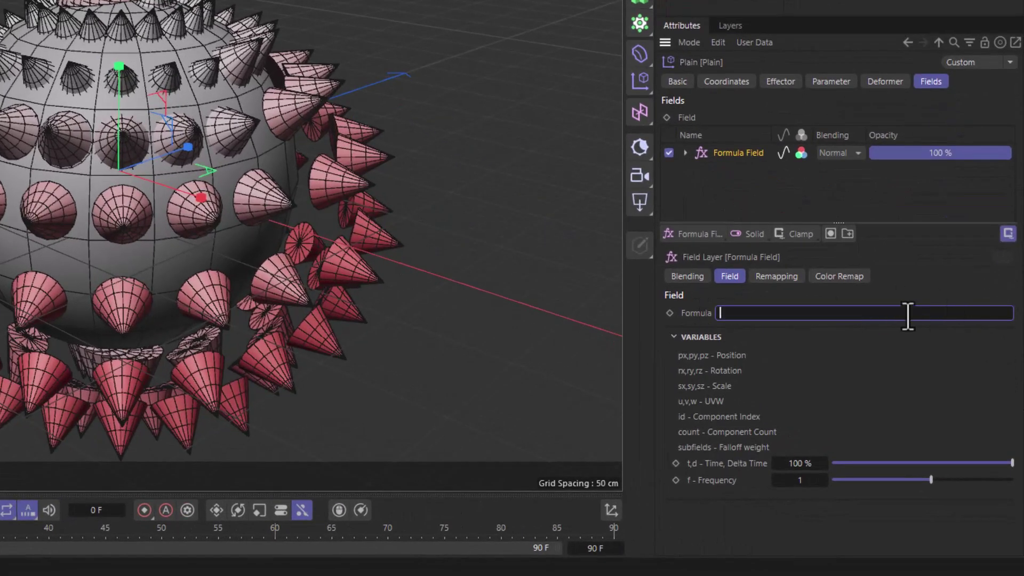
{"action": "type", "text": "id<t"}
{"action": "left_click", "coordinate": [837, 401]}
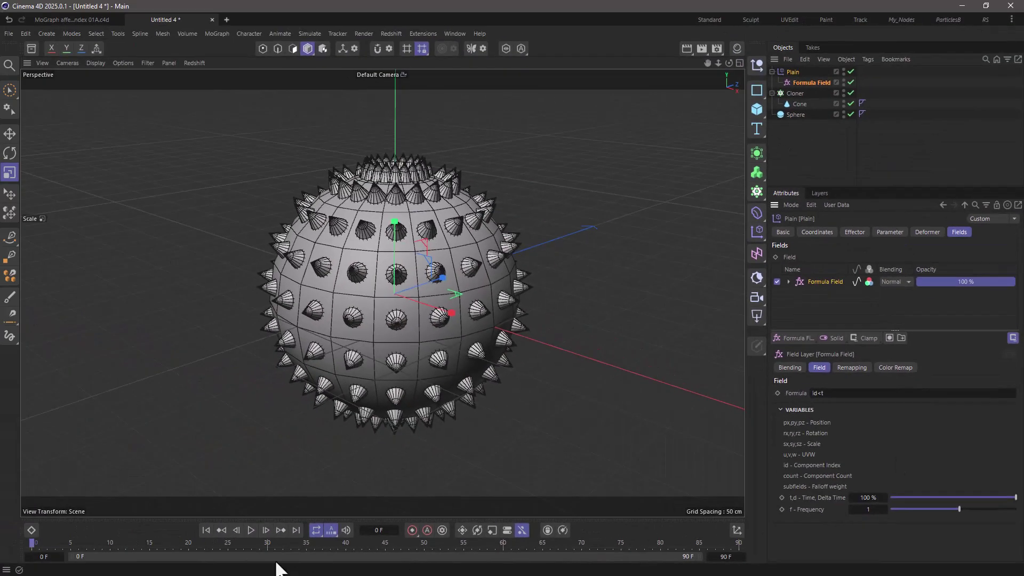
Play the animation to frame 84, stop it, and turn off the Formula Field's color contribution
{"action": "left_click", "coordinate": [250, 529]}
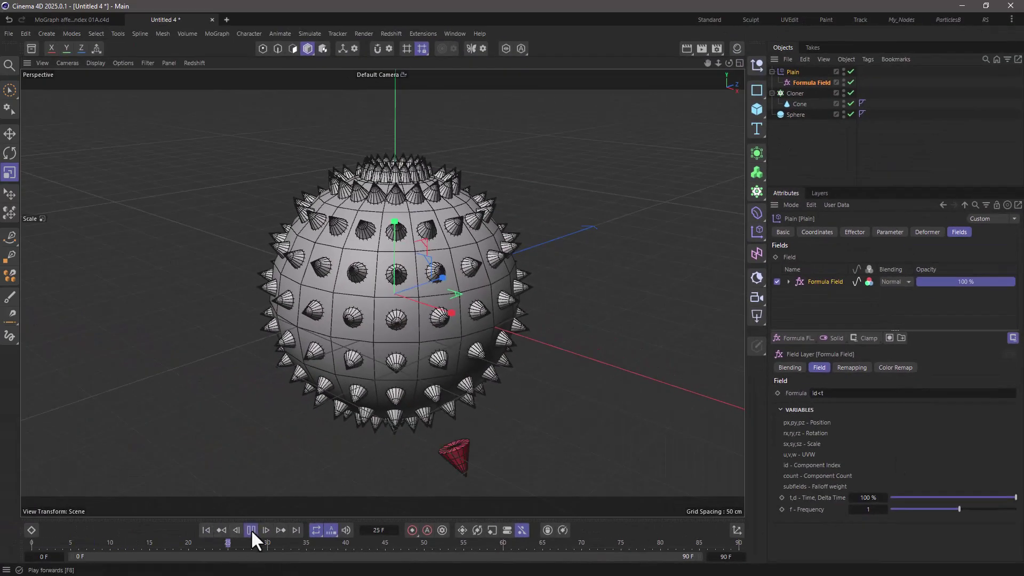
{"action": "left_click", "coordinate": [252, 529]}
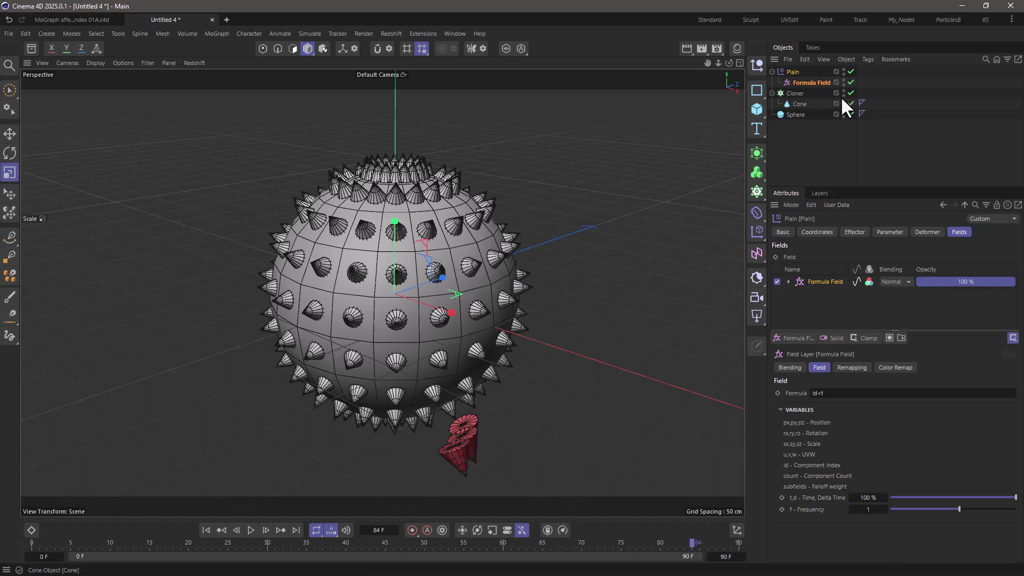
{"action": "left_click", "coordinate": [869, 280]}
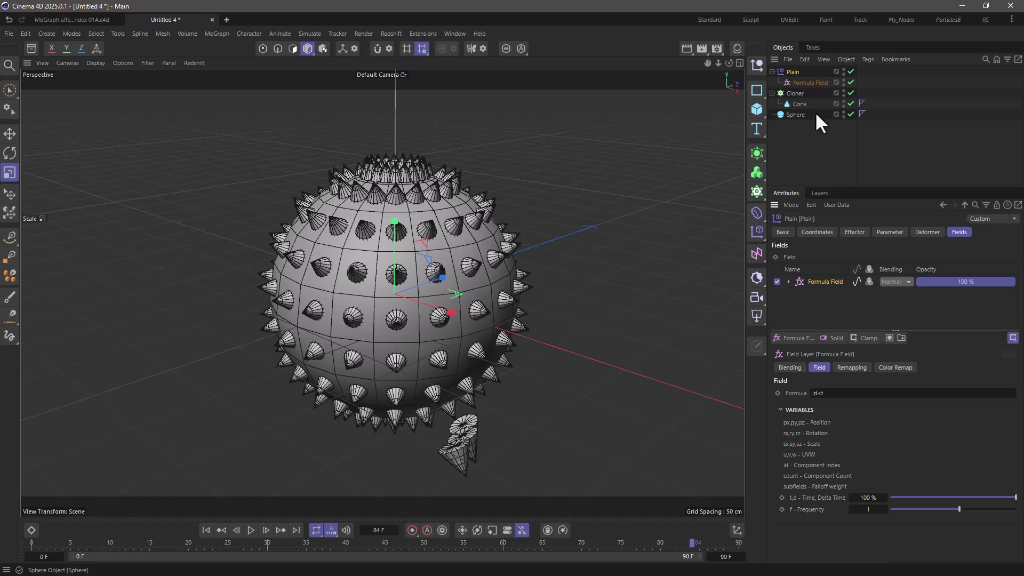
Add a Delay effector to the Cloner and set its mode to Spring
{"action": "left_click", "coordinate": [798, 93]}
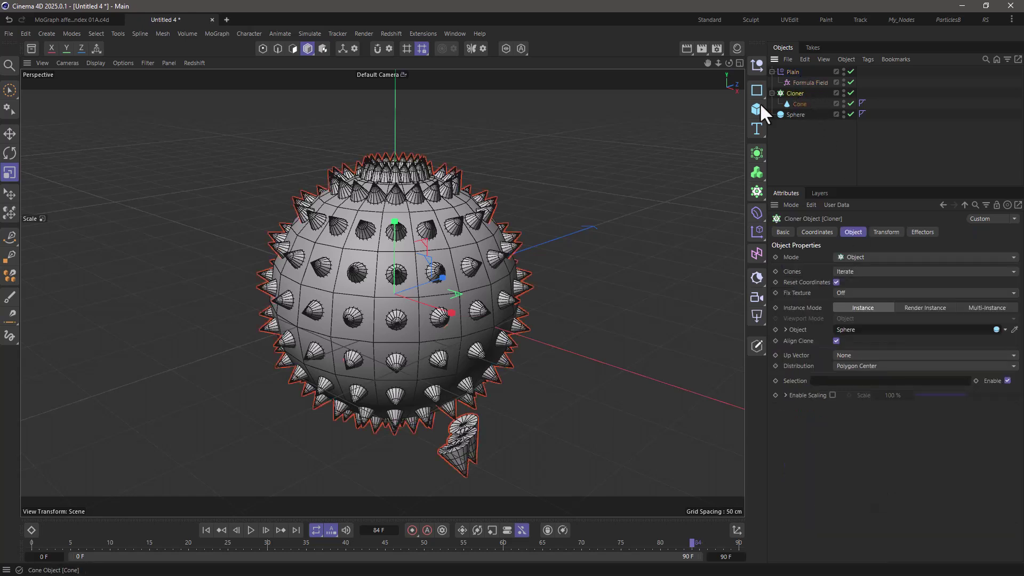
{"action": "left_click", "coordinate": [219, 34]}
{"action": "mouse_move", "coordinate": [266, 54]}
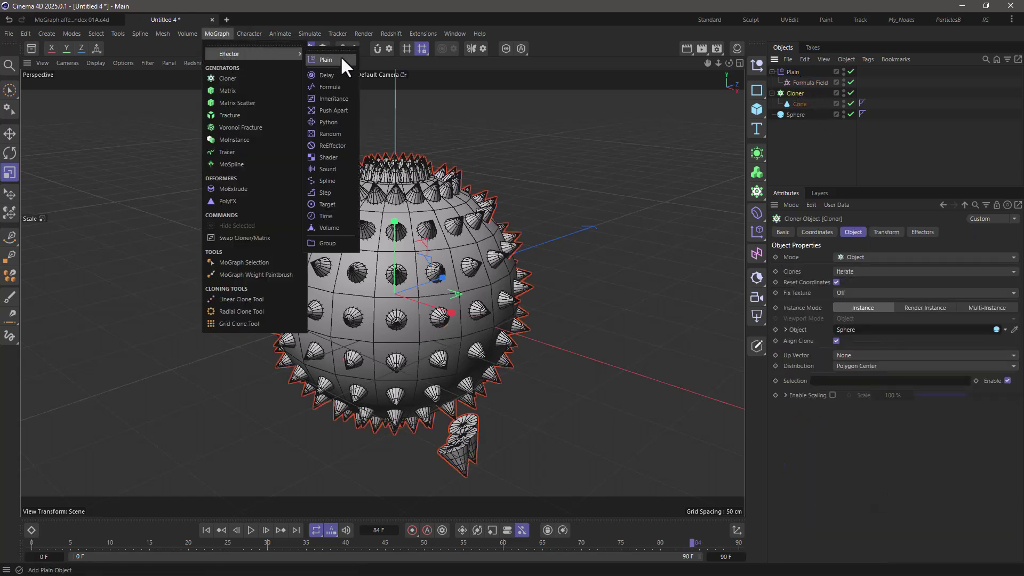
{"action": "left_click", "coordinate": [340, 75]}
{"action": "left_click", "coordinate": [856, 233]}
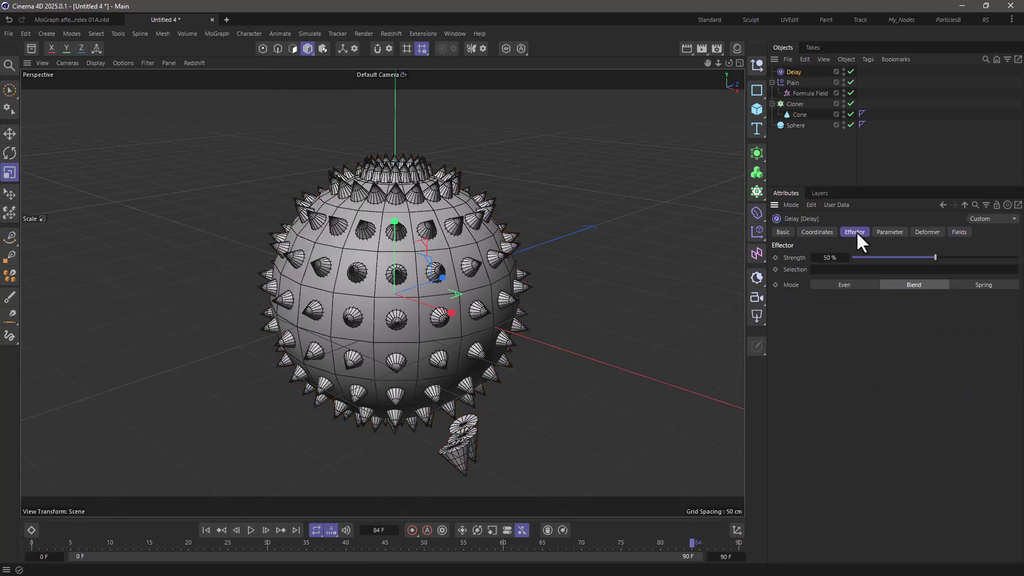
{"action": "left_click", "coordinate": [966, 284]}
Play the animation from the start with the sphere seen from below, and extend the timeline to 900 frames
{"action": "scroll", "coordinate": [461, 335], "scroll_direction": "down", "scroll_amount": 5}
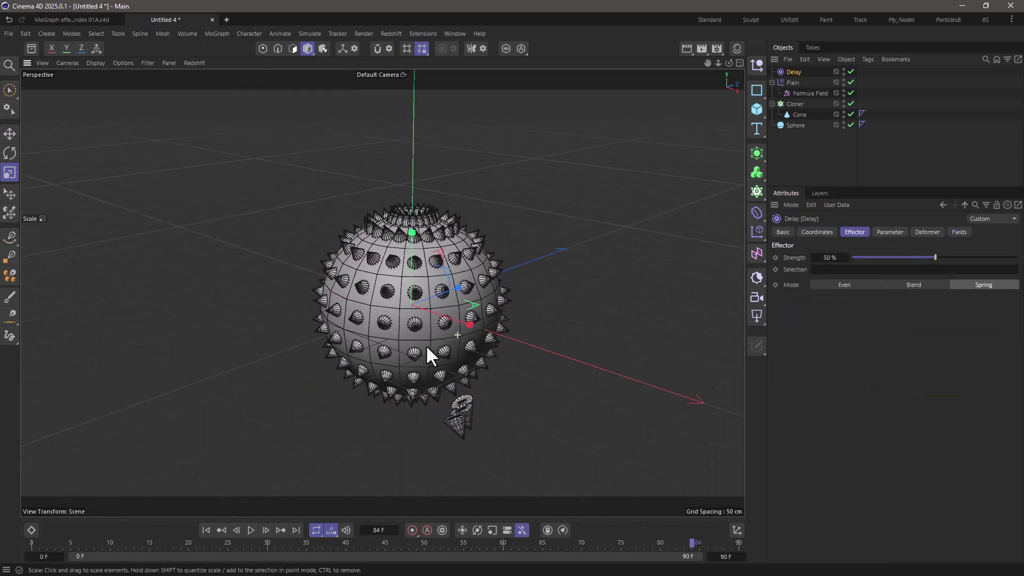
{"action": "left_click_drag", "start_coordinate": [427, 268], "coordinate": [393, 441], "text": "alt"}
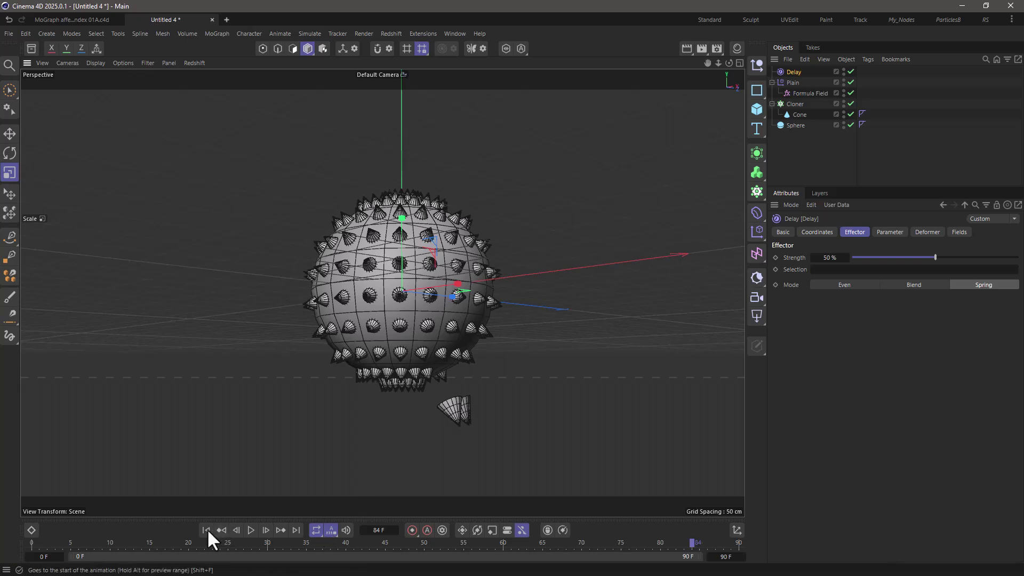
{"action": "left_click", "coordinate": [206, 530]}
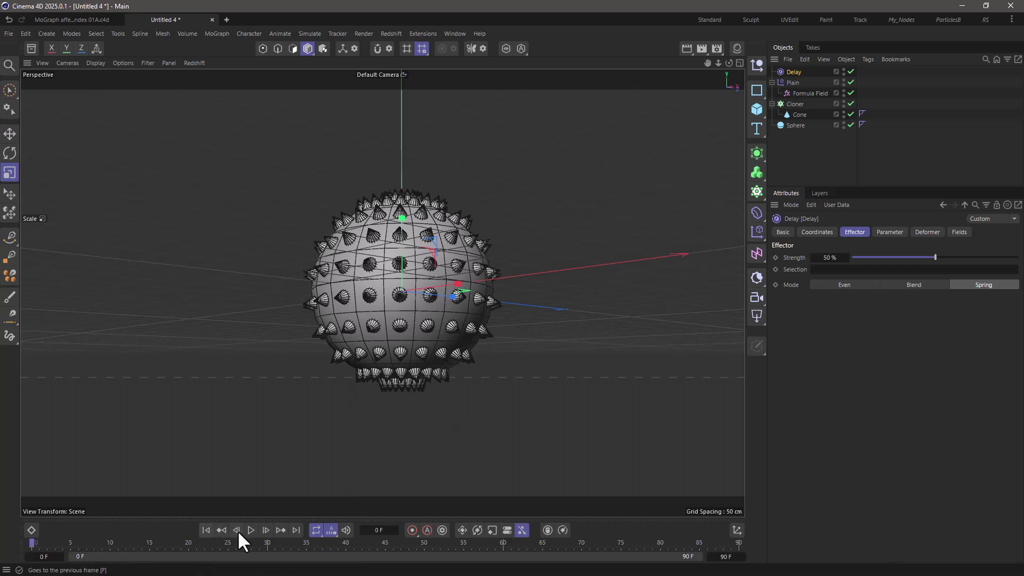
{"action": "left_click", "coordinate": [251, 529]}
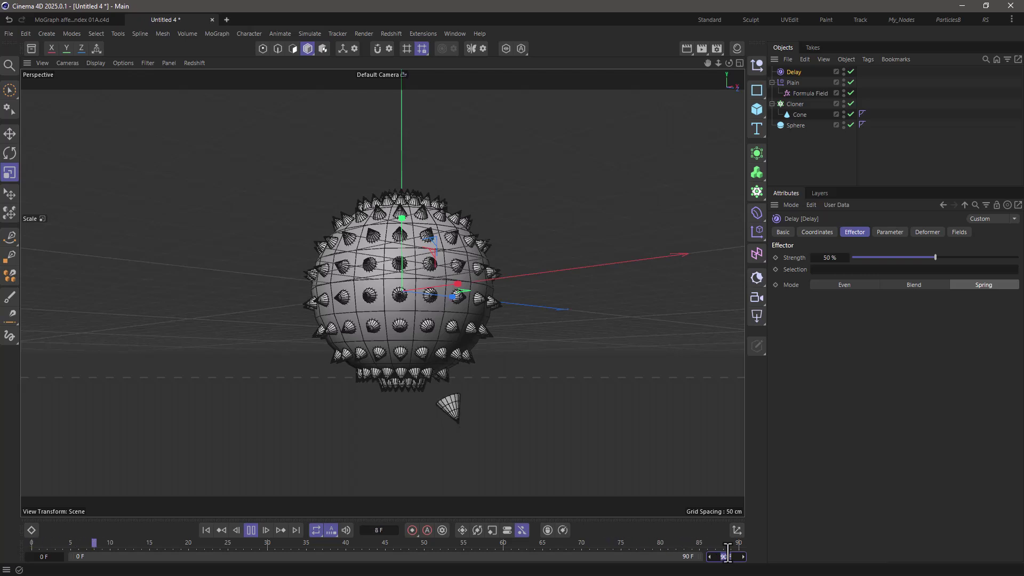
{"action": "type", "text": "0"}
{"action": "key", "text": "Return"}
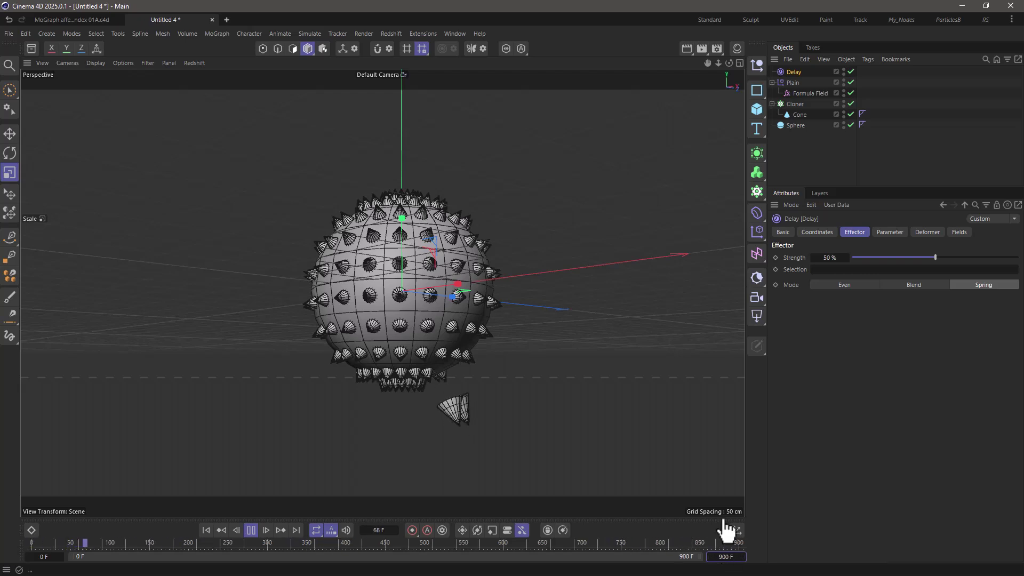
Change the Formula Field's formula to id<d and show its list of variables
{"action": "left_click", "coordinate": [804, 93]}
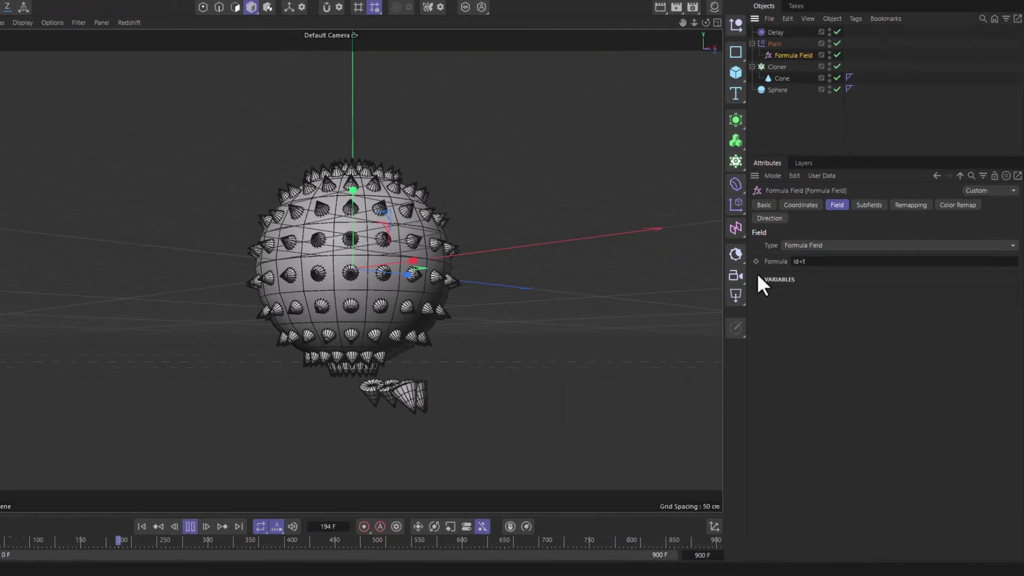
{"action": "left_click", "coordinate": [784, 301]}
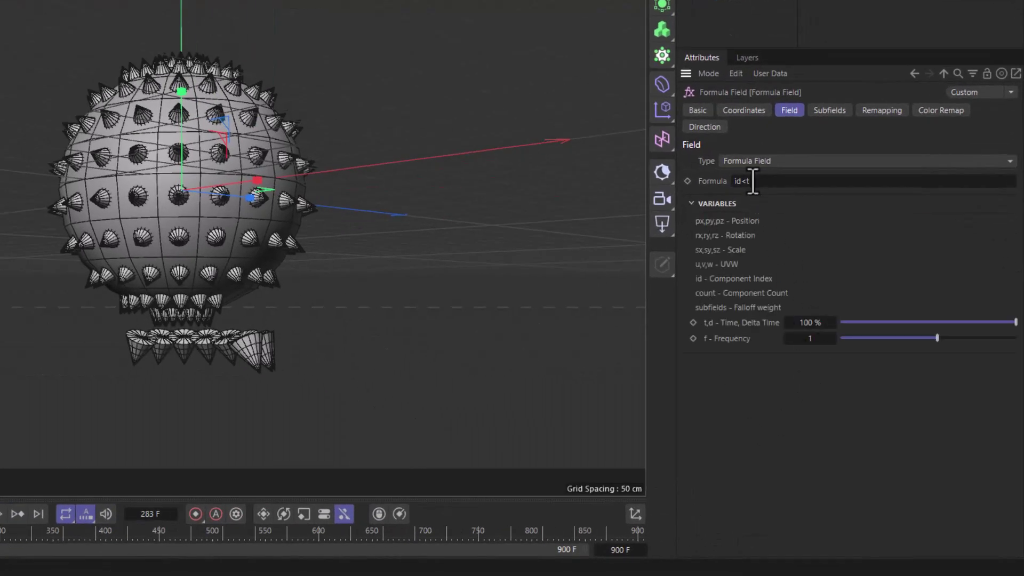
{"action": "left_click", "coordinate": [781, 181]}
{"action": "type", "text": "id<"}
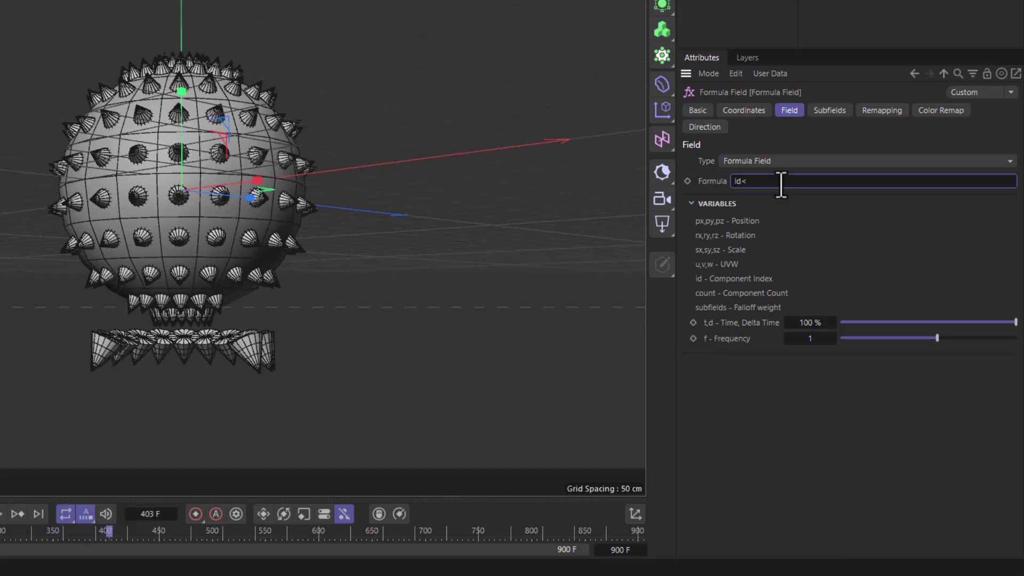
{"action": "type", "text": "d"}
{"action": "key", "text": "Return"}
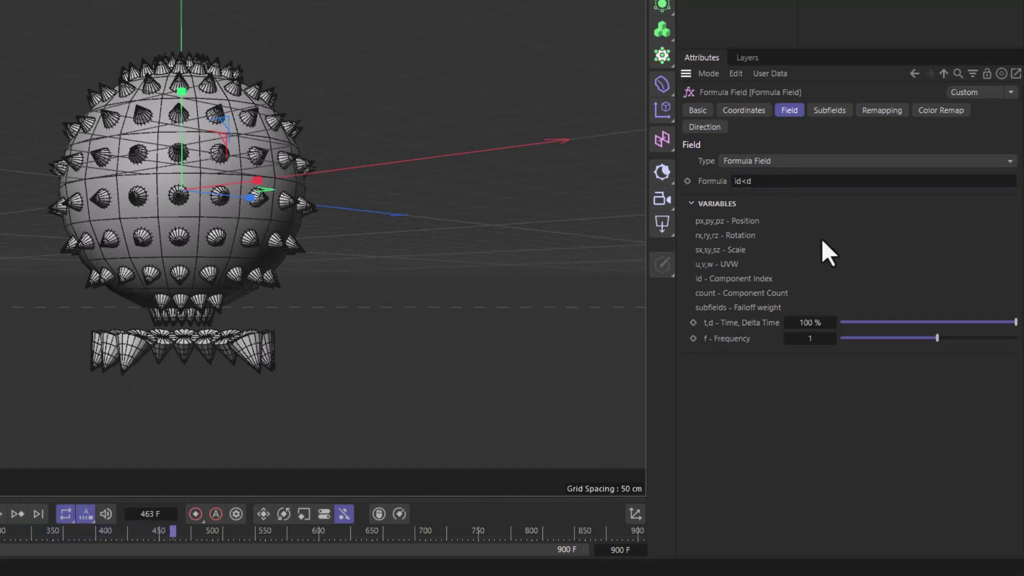
Set the Formula Field's Time, Delta Time value to 1000 %
{"action": "left_click", "coordinate": [825, 320]}
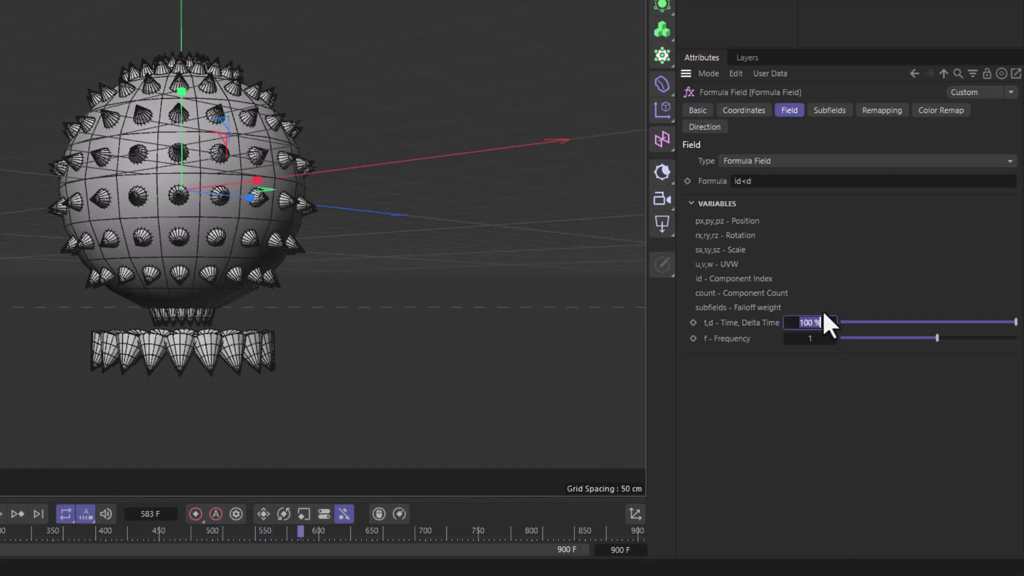
{"action": "type", "text": "100"}
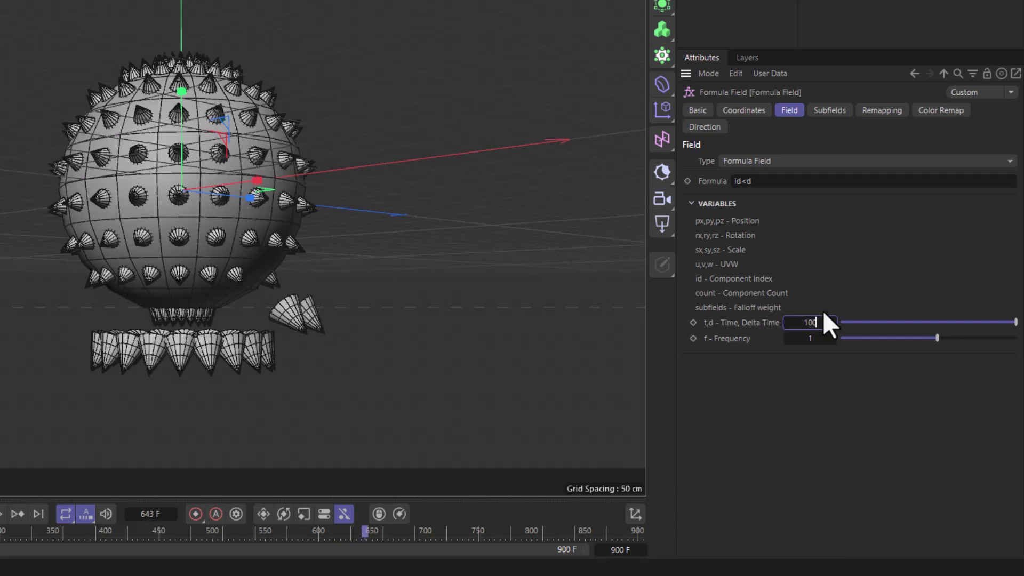
{"action": "key", "text": "Return"}
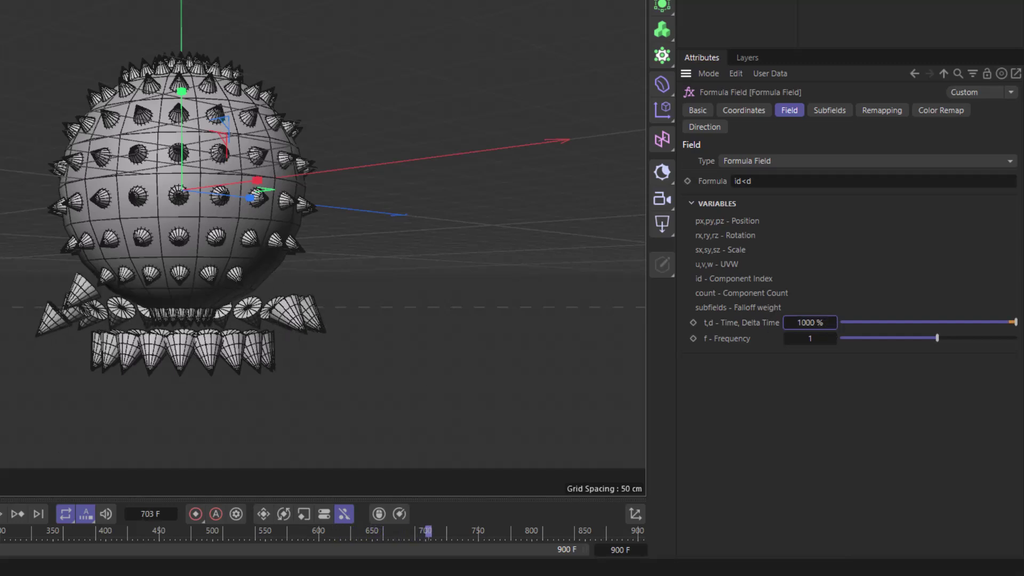